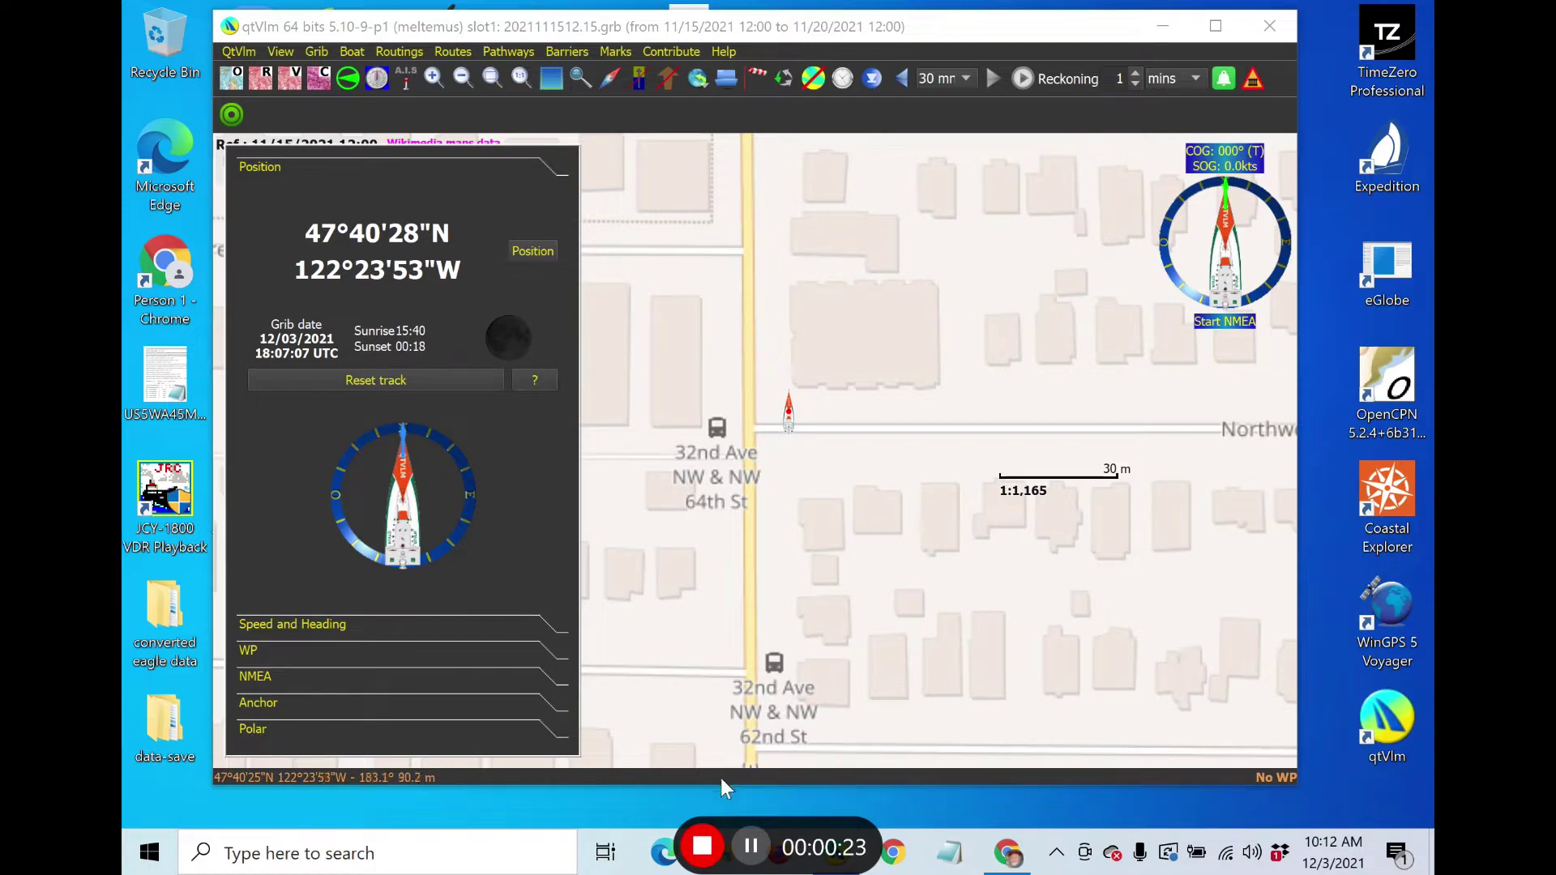
Search for 'bluetooth' and open the Bluetooth & other devices settings
click(251, 853)
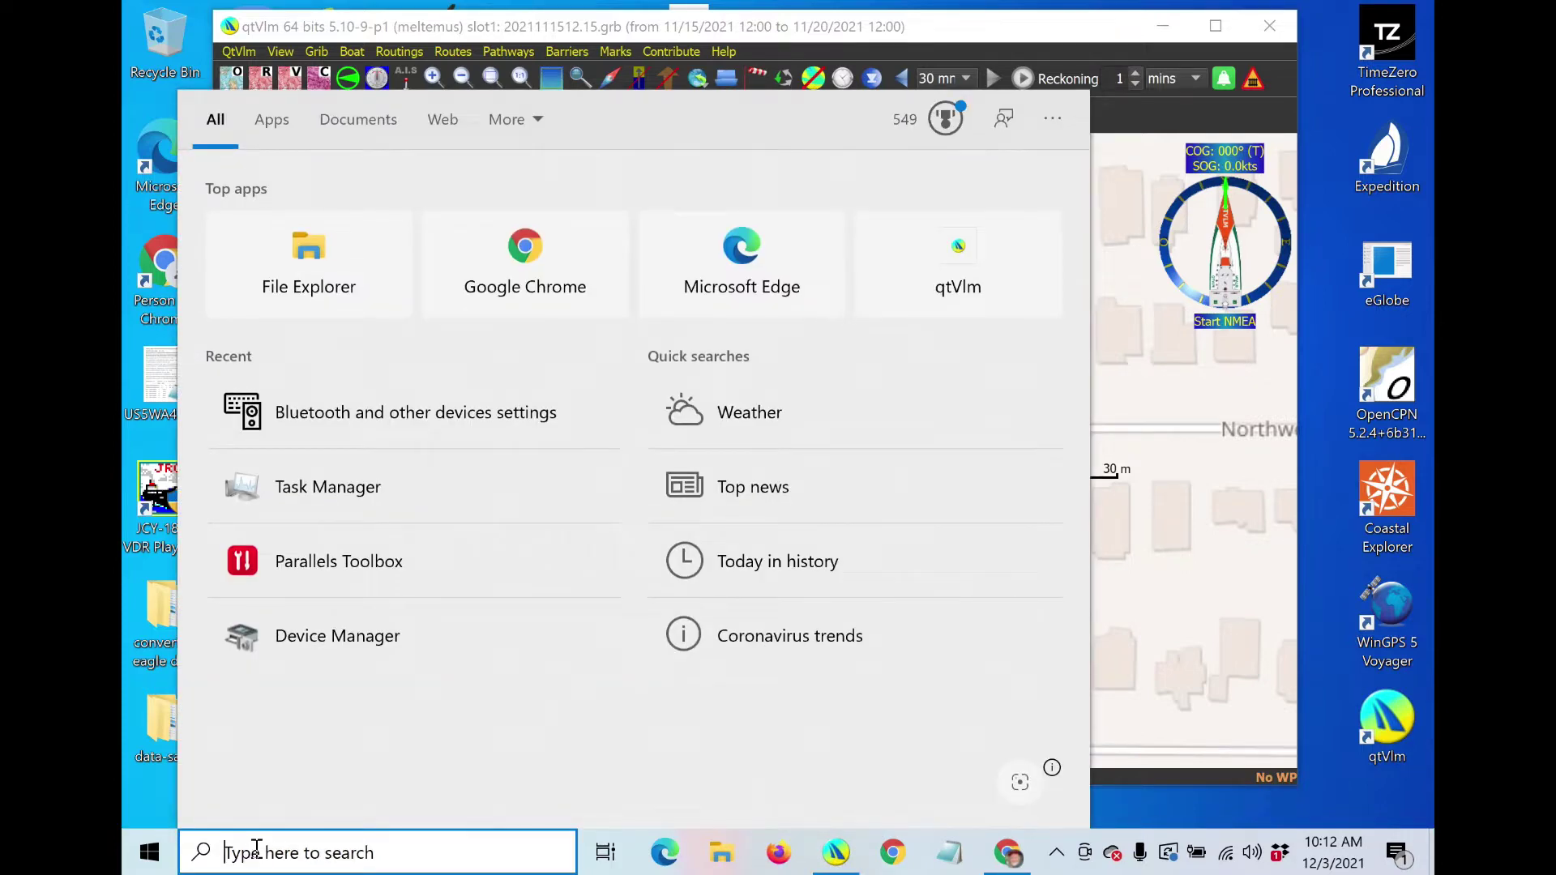
text(blue)
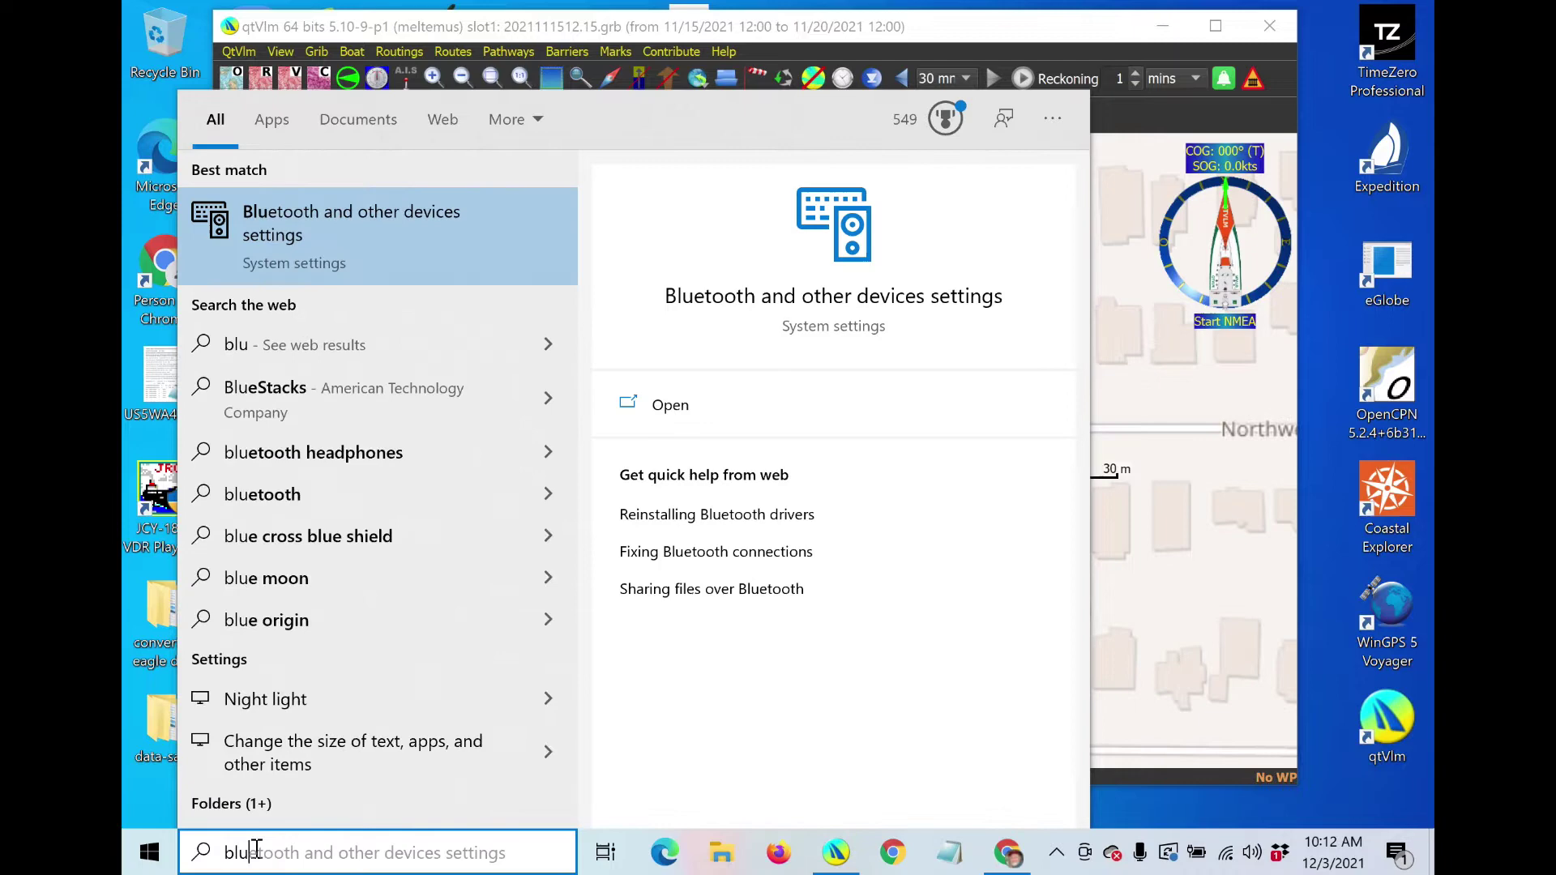
text(tooth)
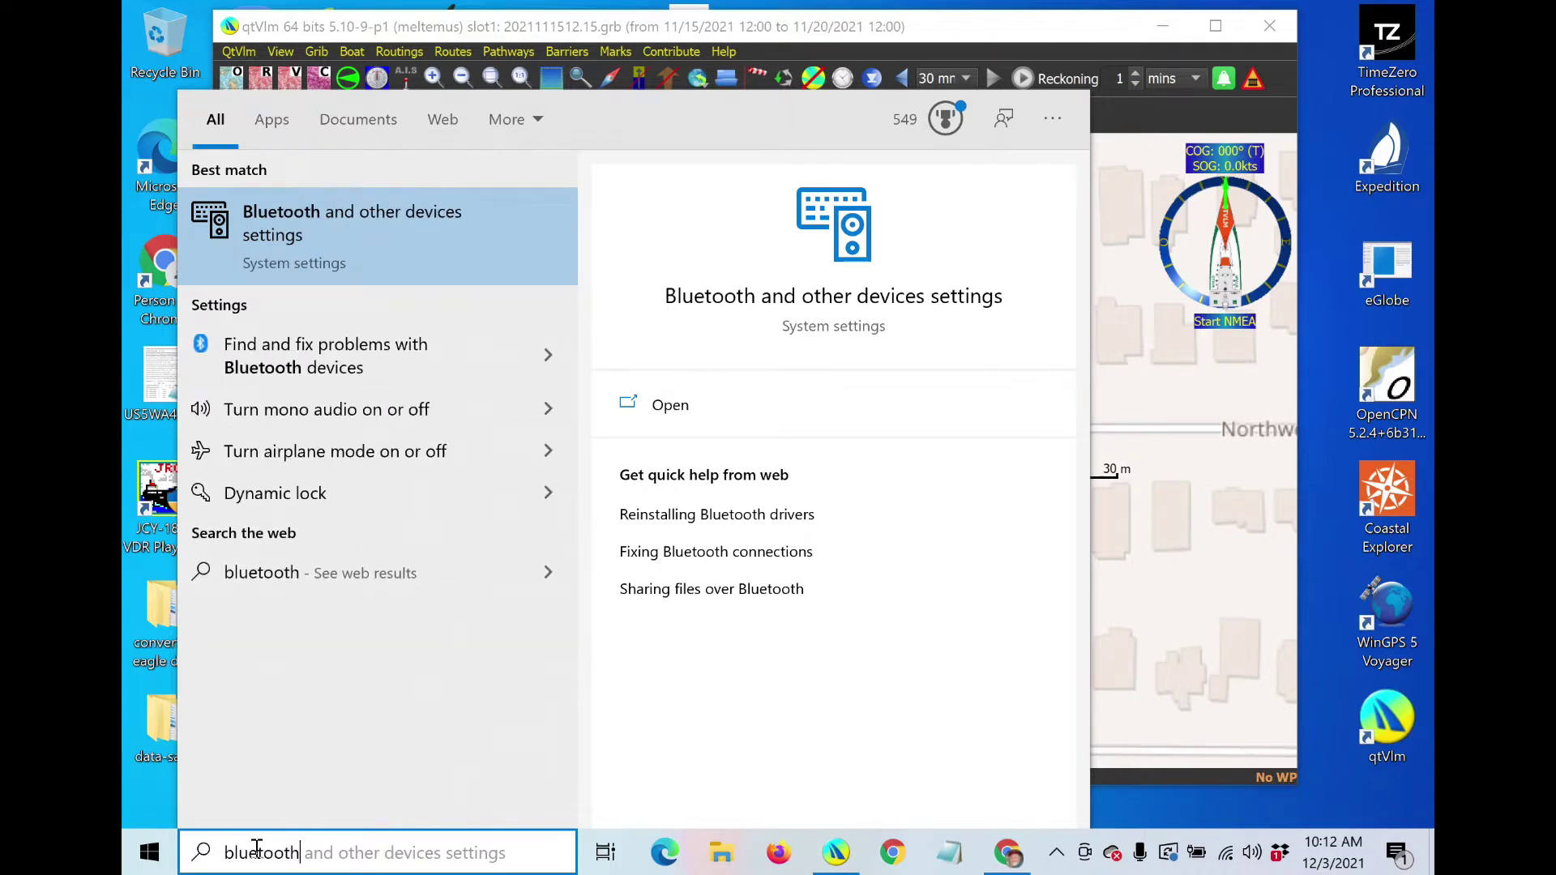
click(358, 217)
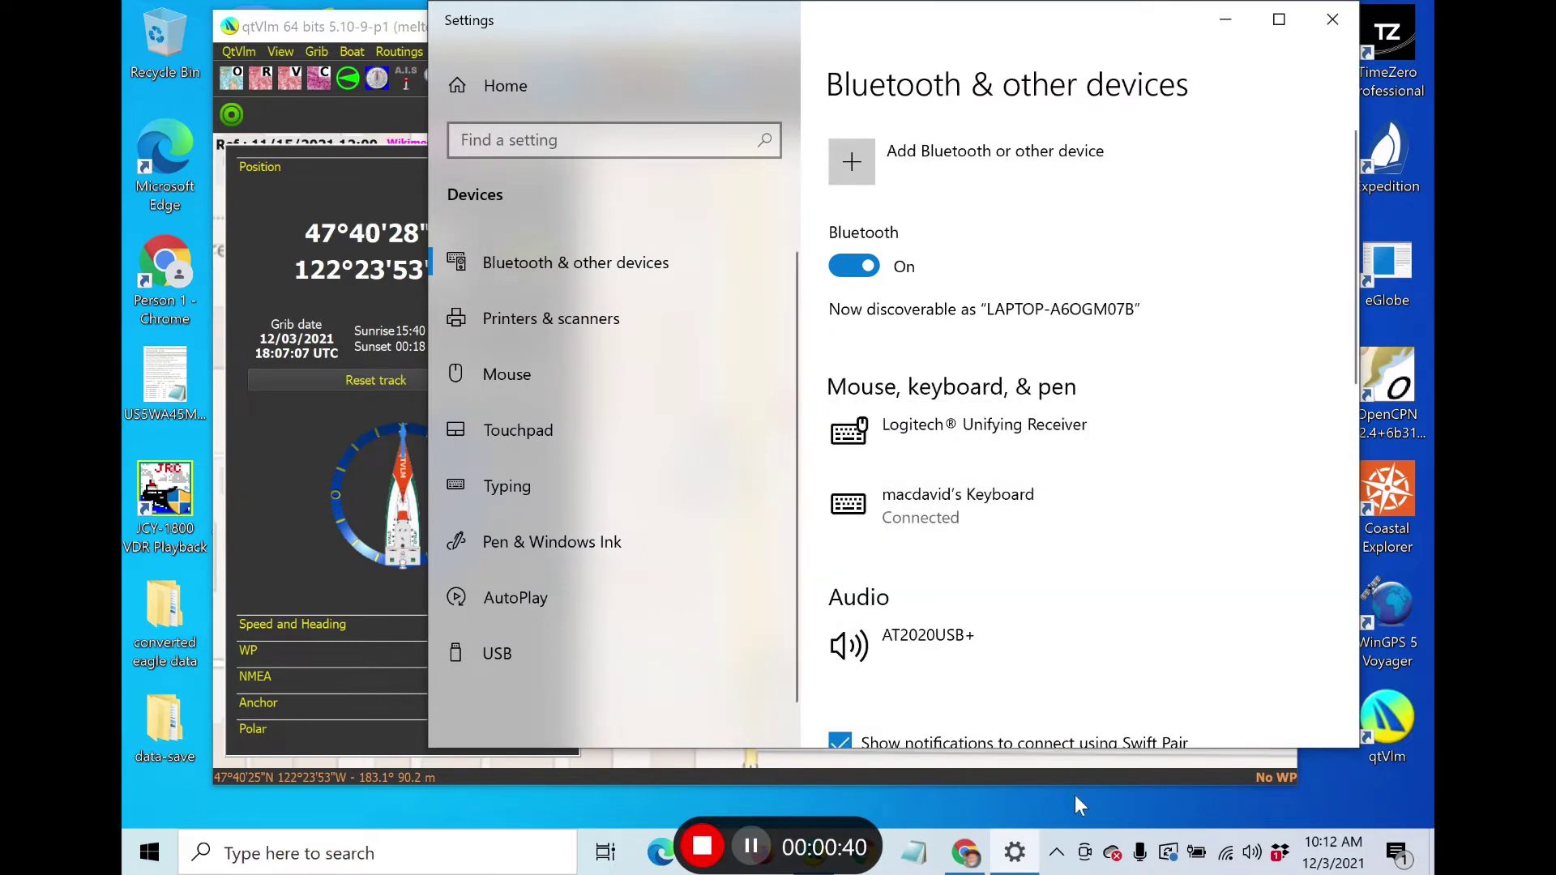
Start adding a new device with 'Add Bluetooth or other device'
click(1059, 856)
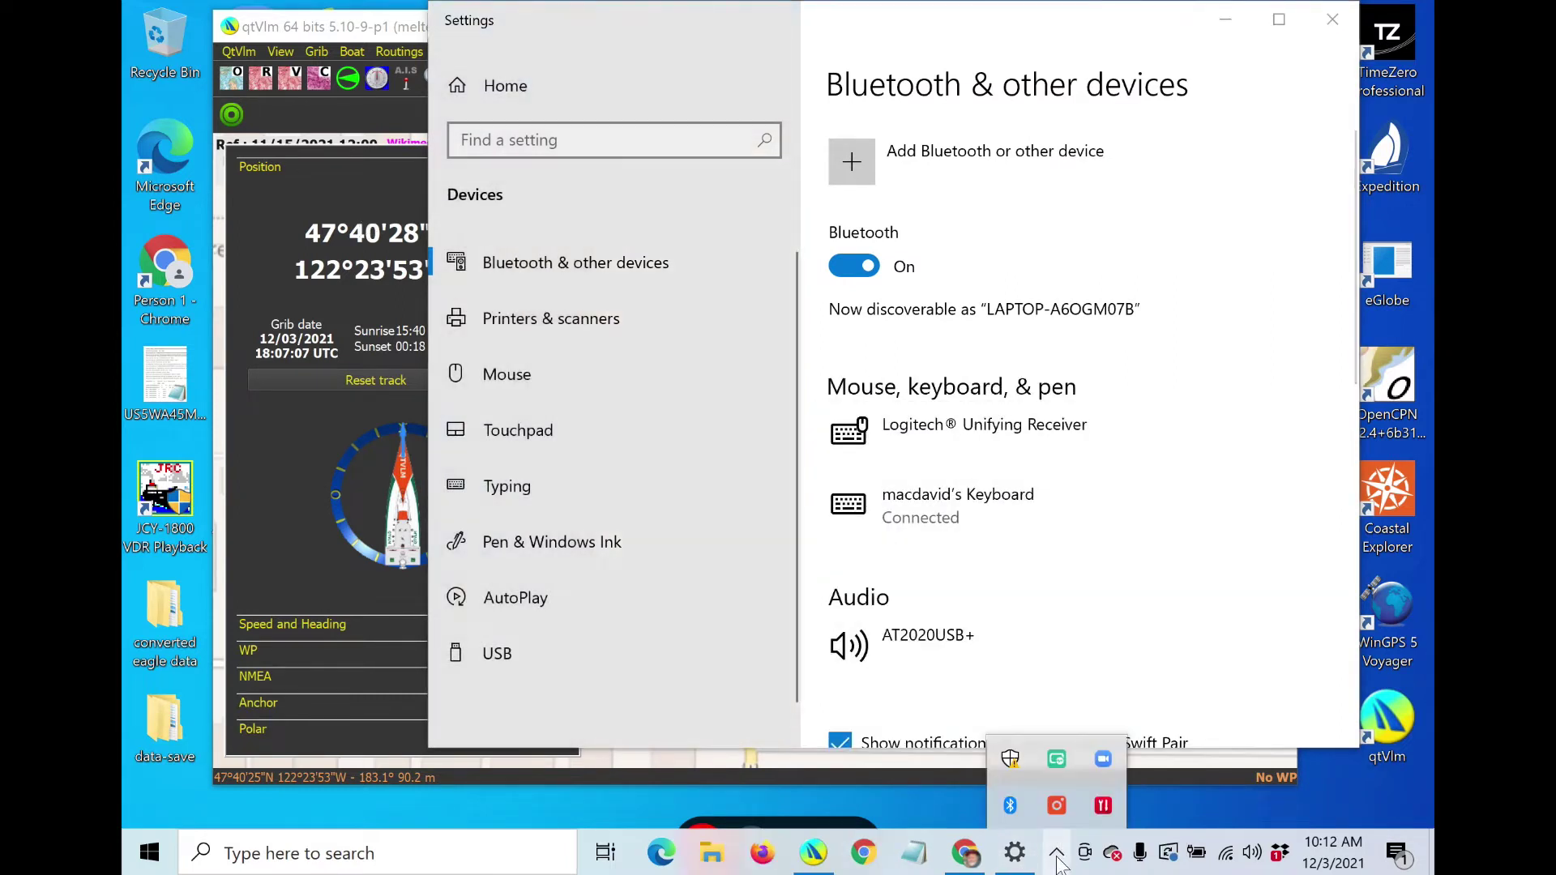
right_click(1011, 807)
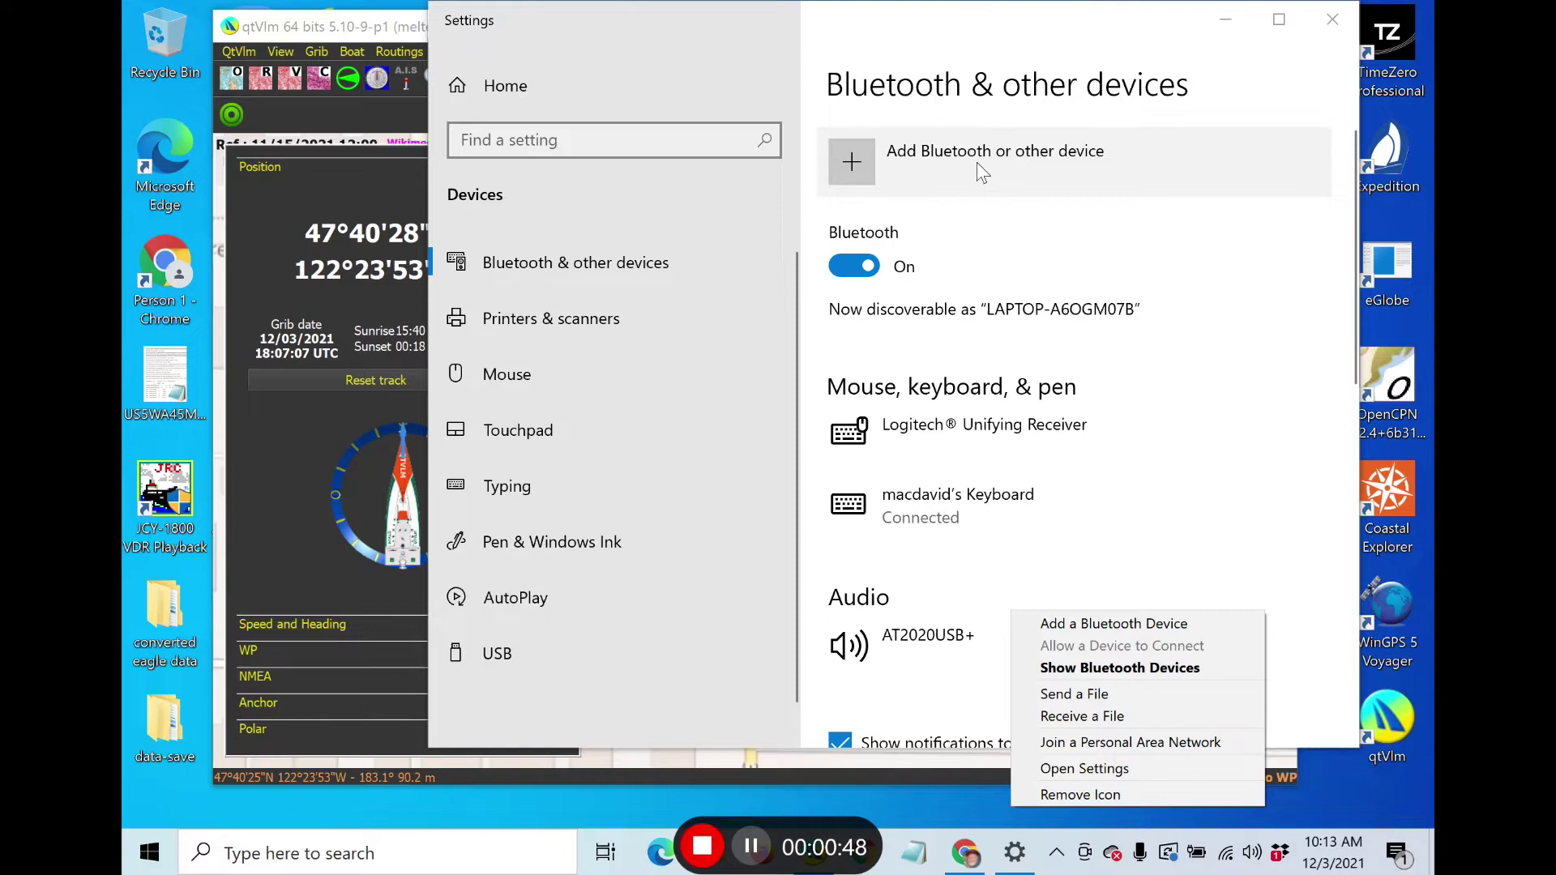
scroll(1081, 510, down, 1)
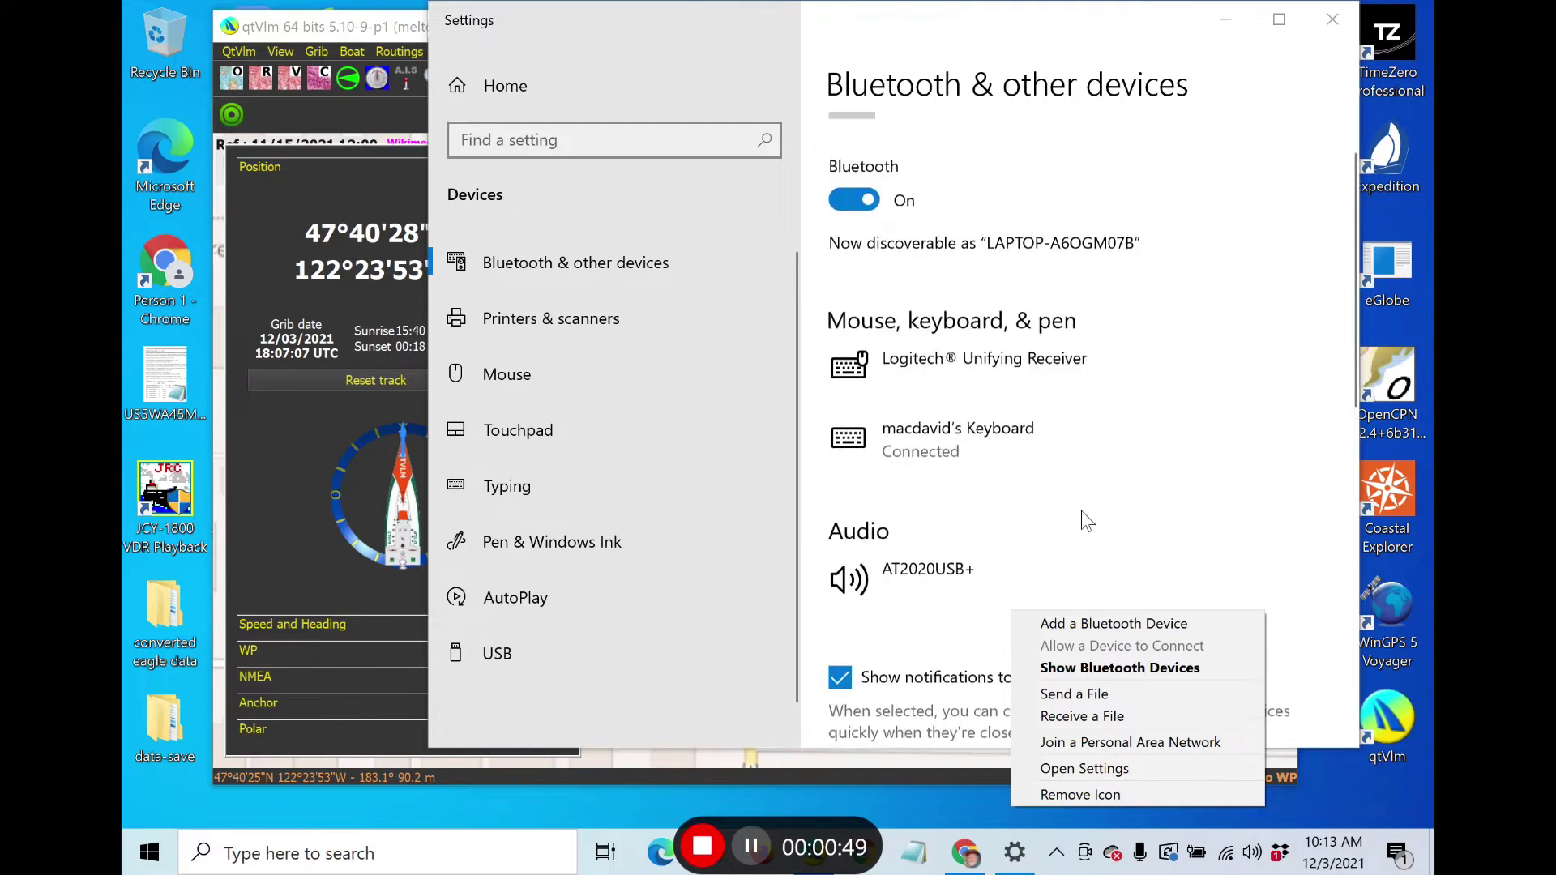
scroll(1085, 519, down, 3)
scroll(1089, 487, up, 5)
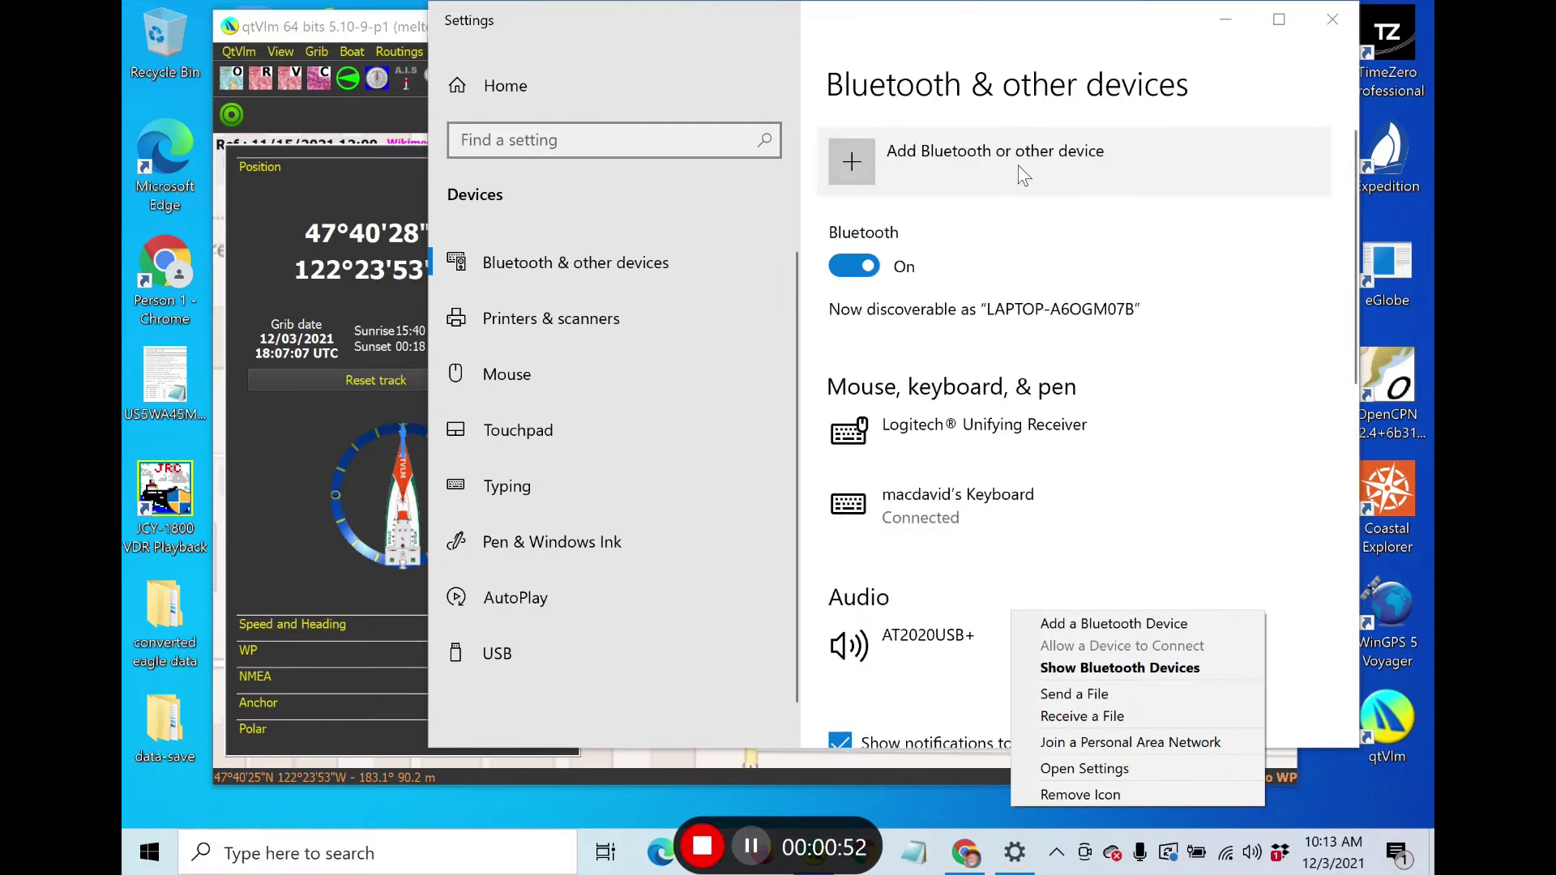
click(1021, 172)
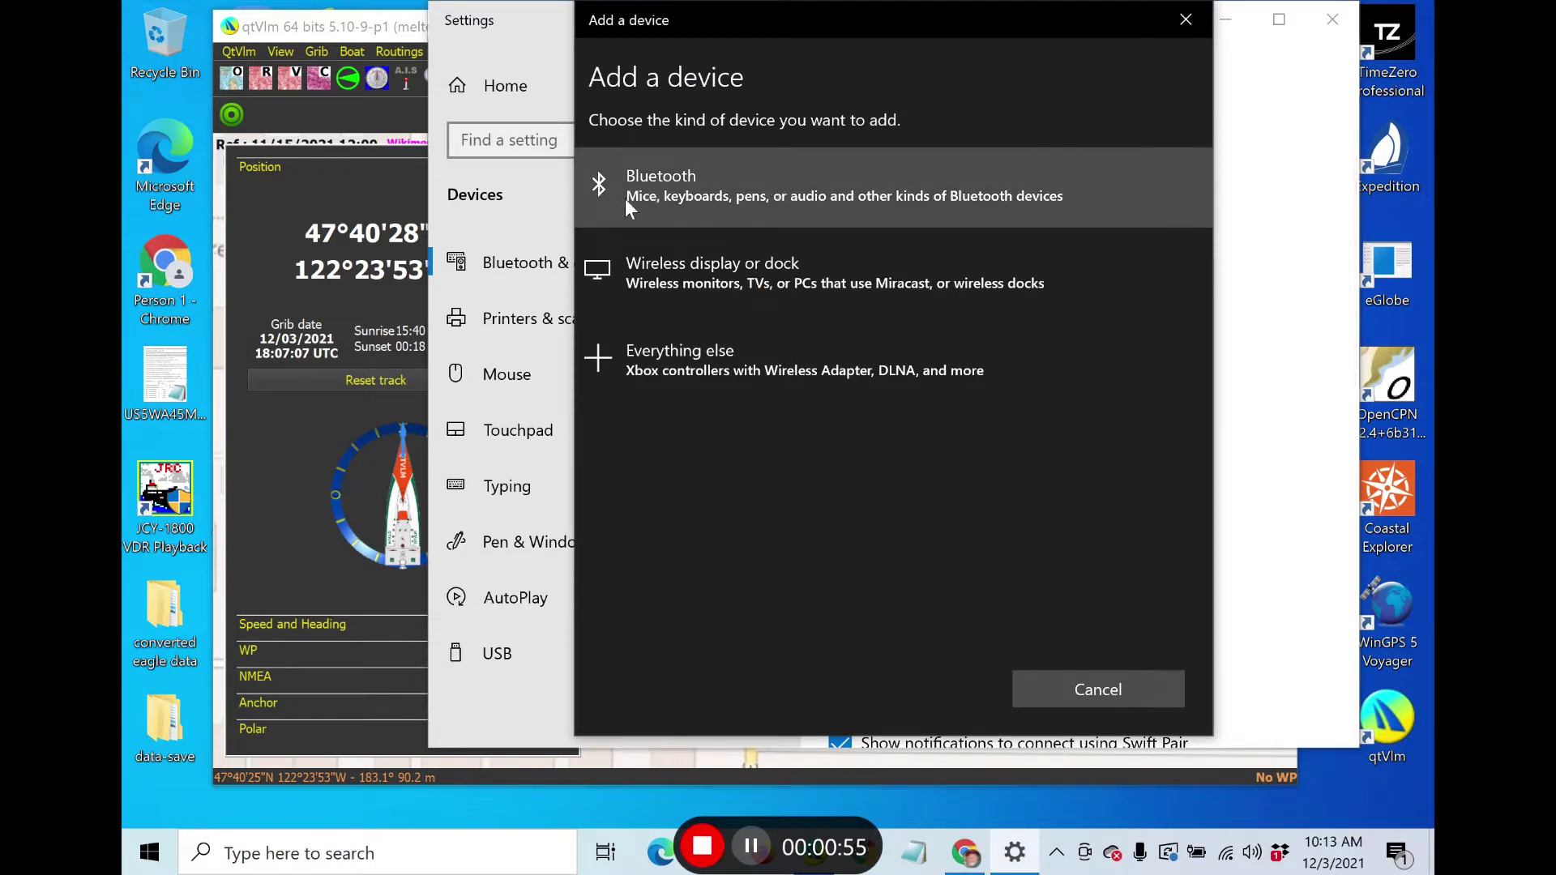
Pair the Bad Elf GPS over Bluetooth, confirming the matching PIN
click(699, 196)
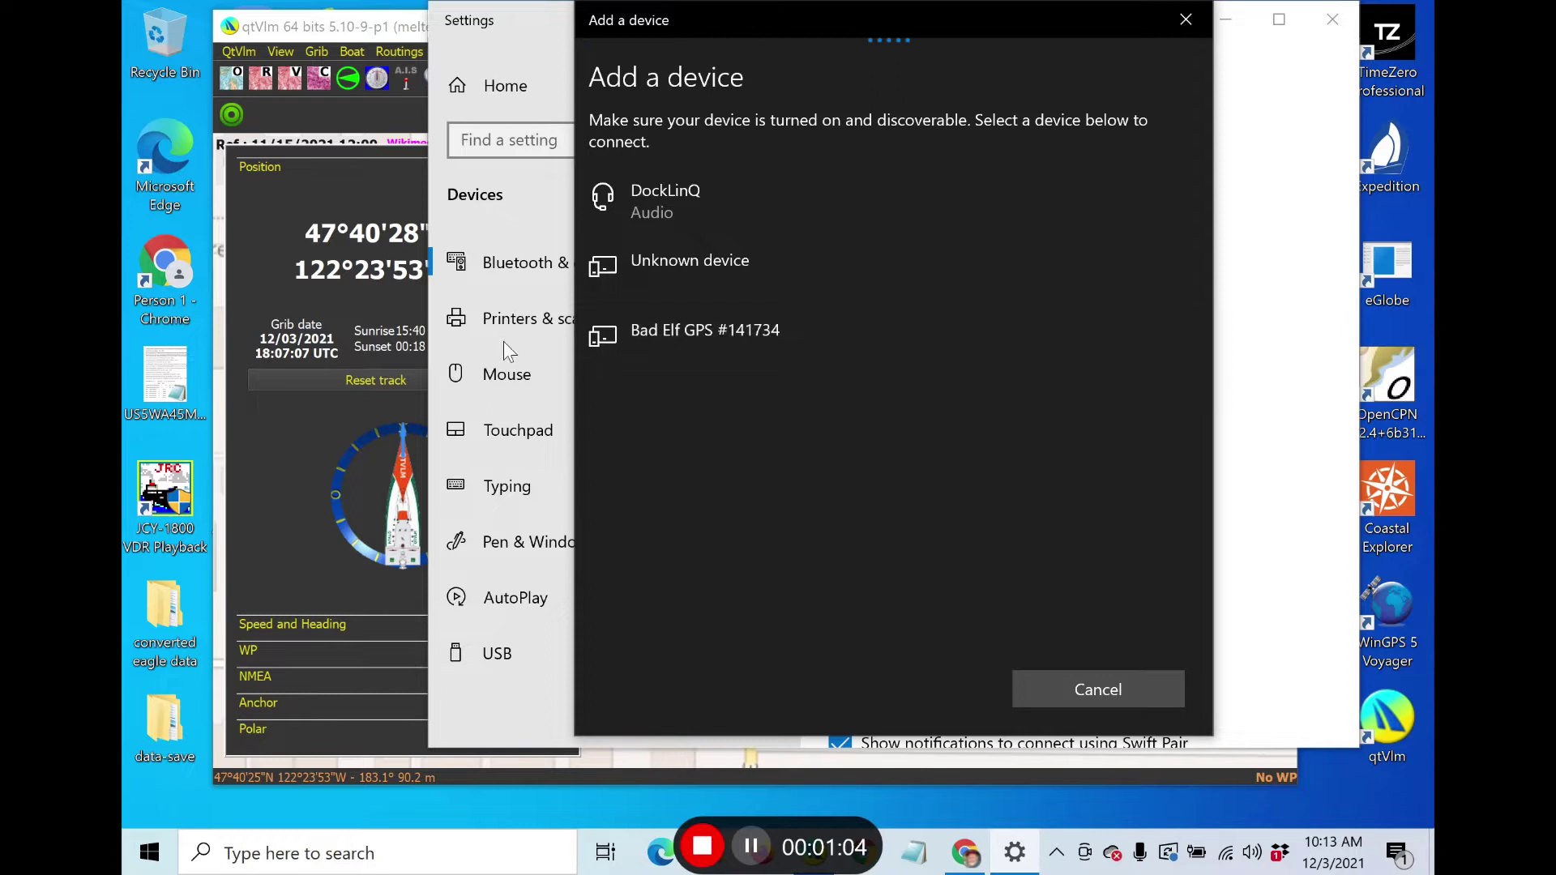
click(669, 348)
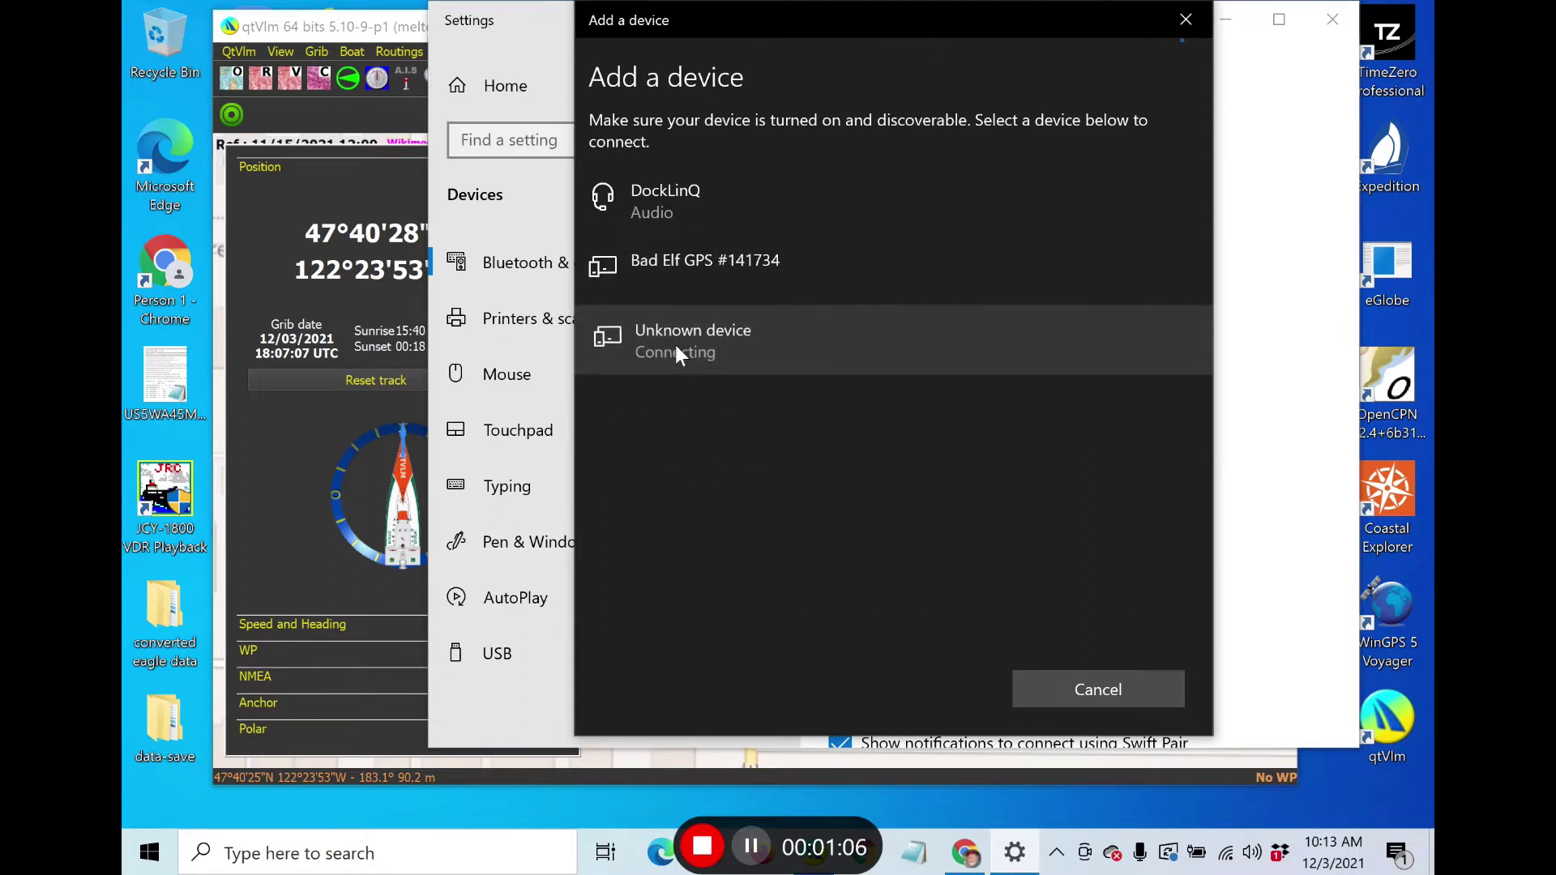
click(700, 271)
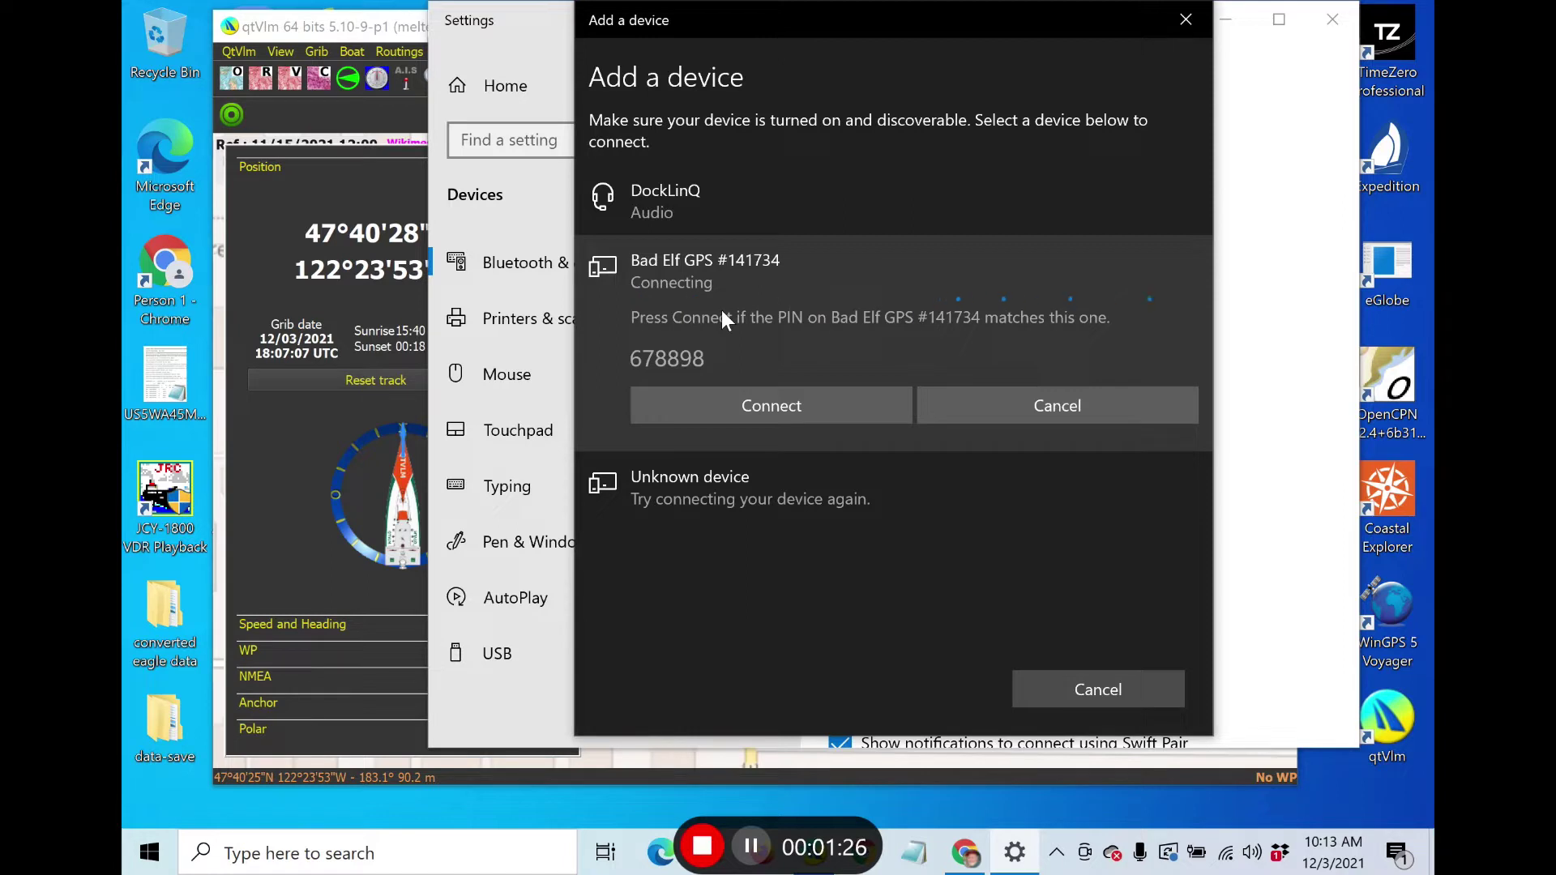
click(775, 406)
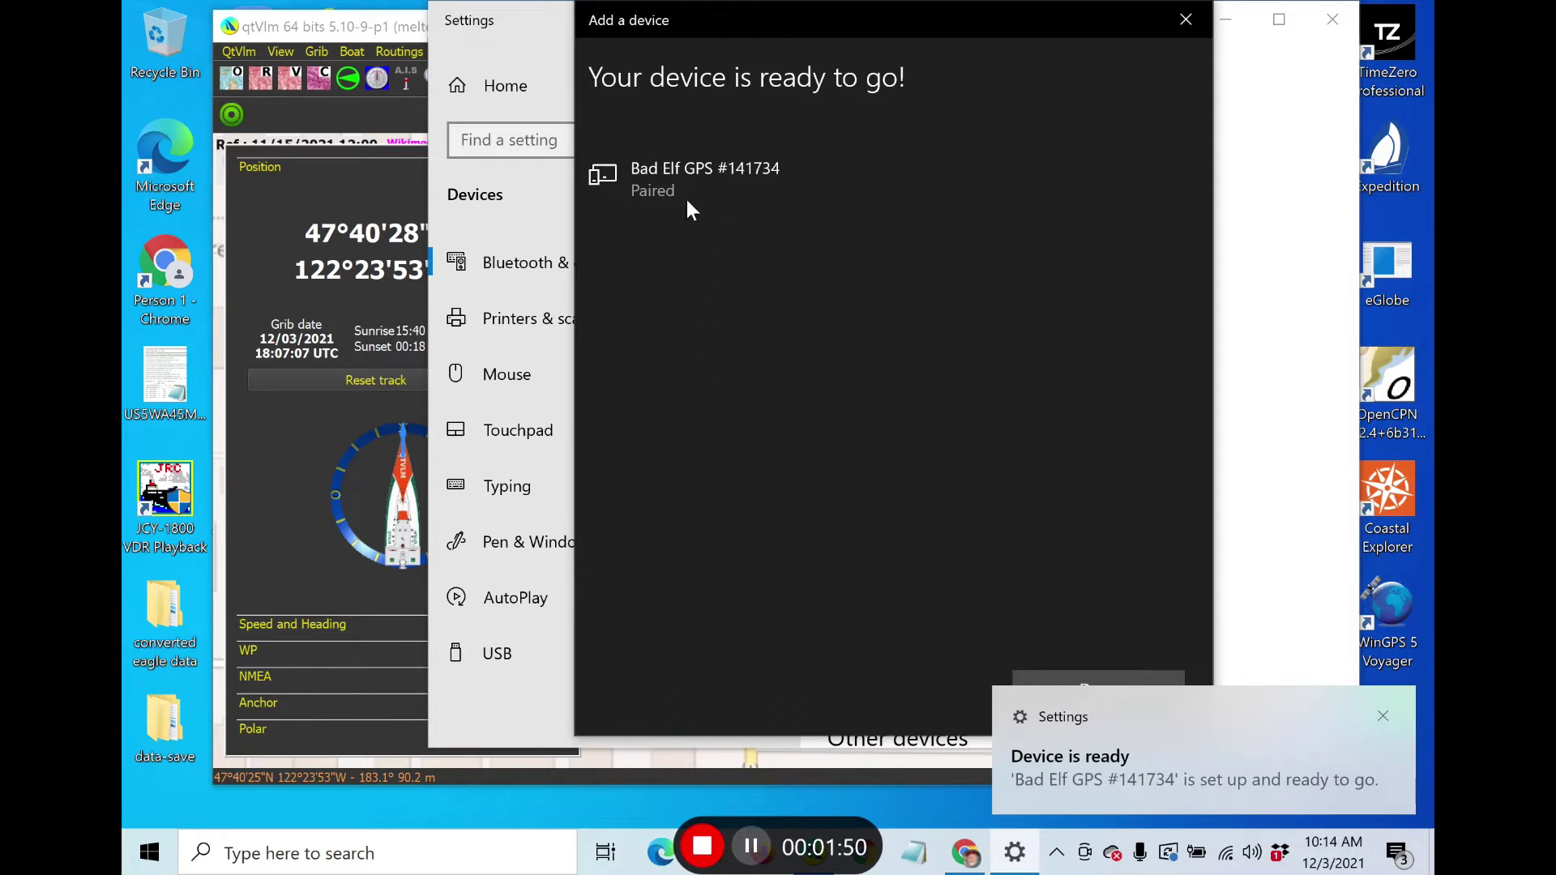
Close the Add a device window, move Settings aside, and bring qtVlm's chart forward
click(1185, 20)
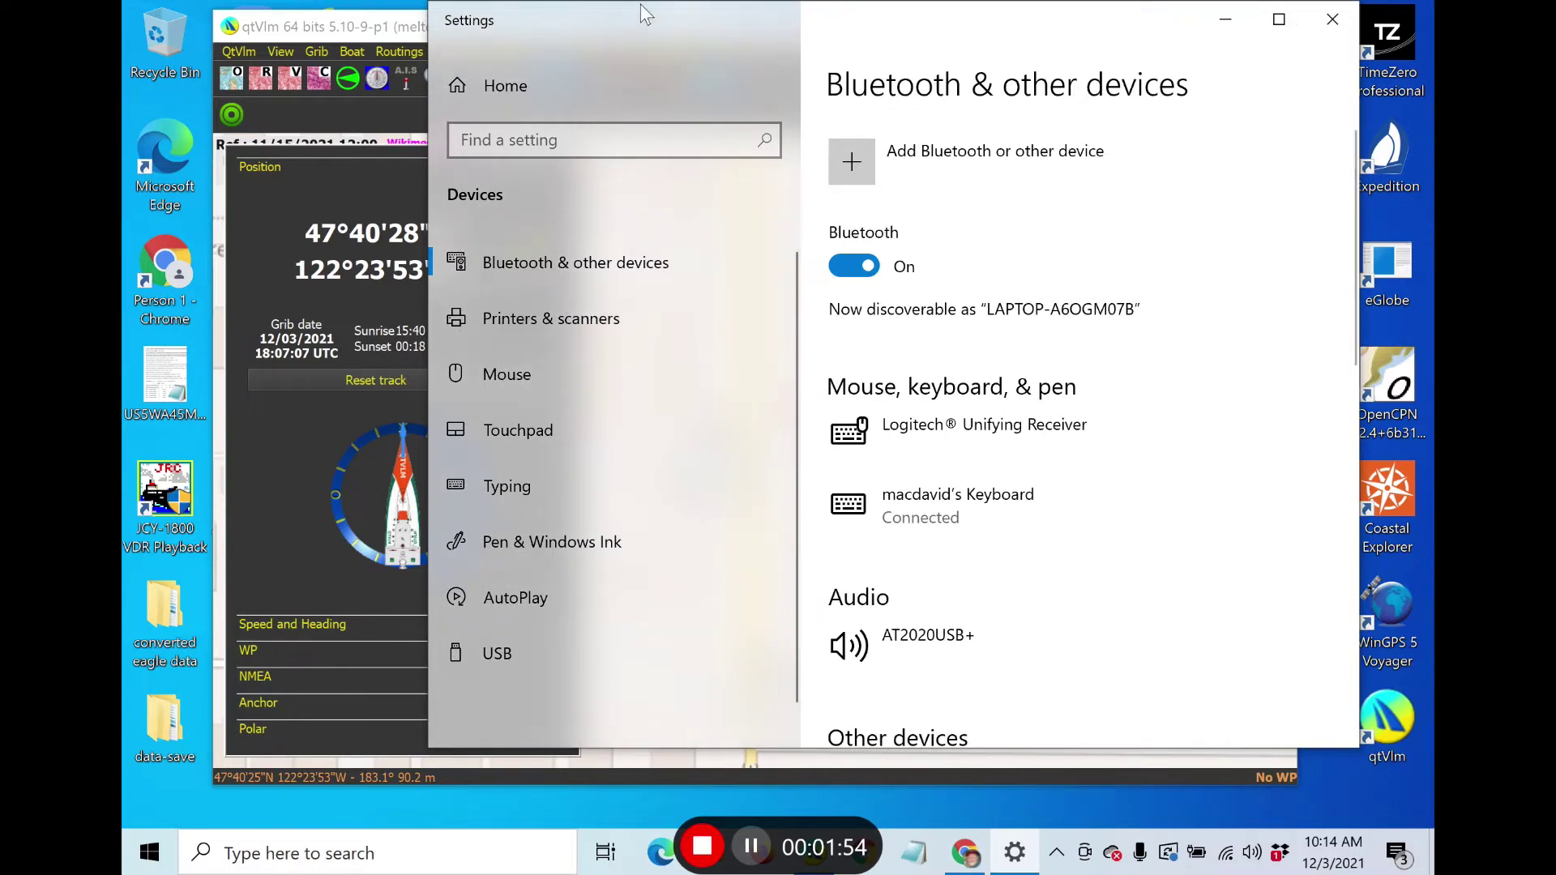
drag(621, 18, 1331, 623)
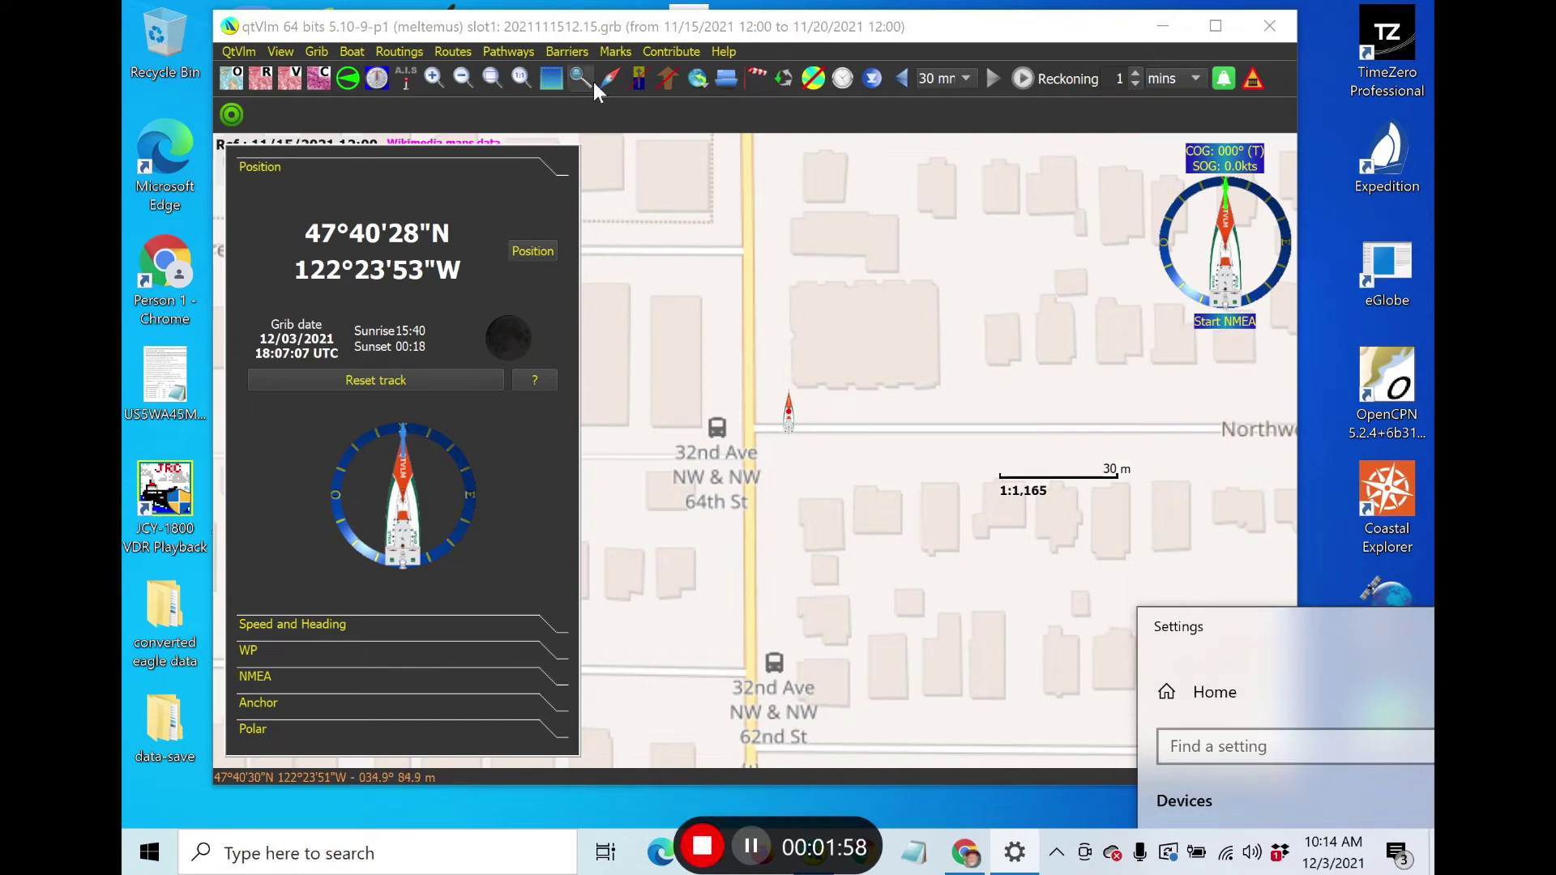
click(566, 115)
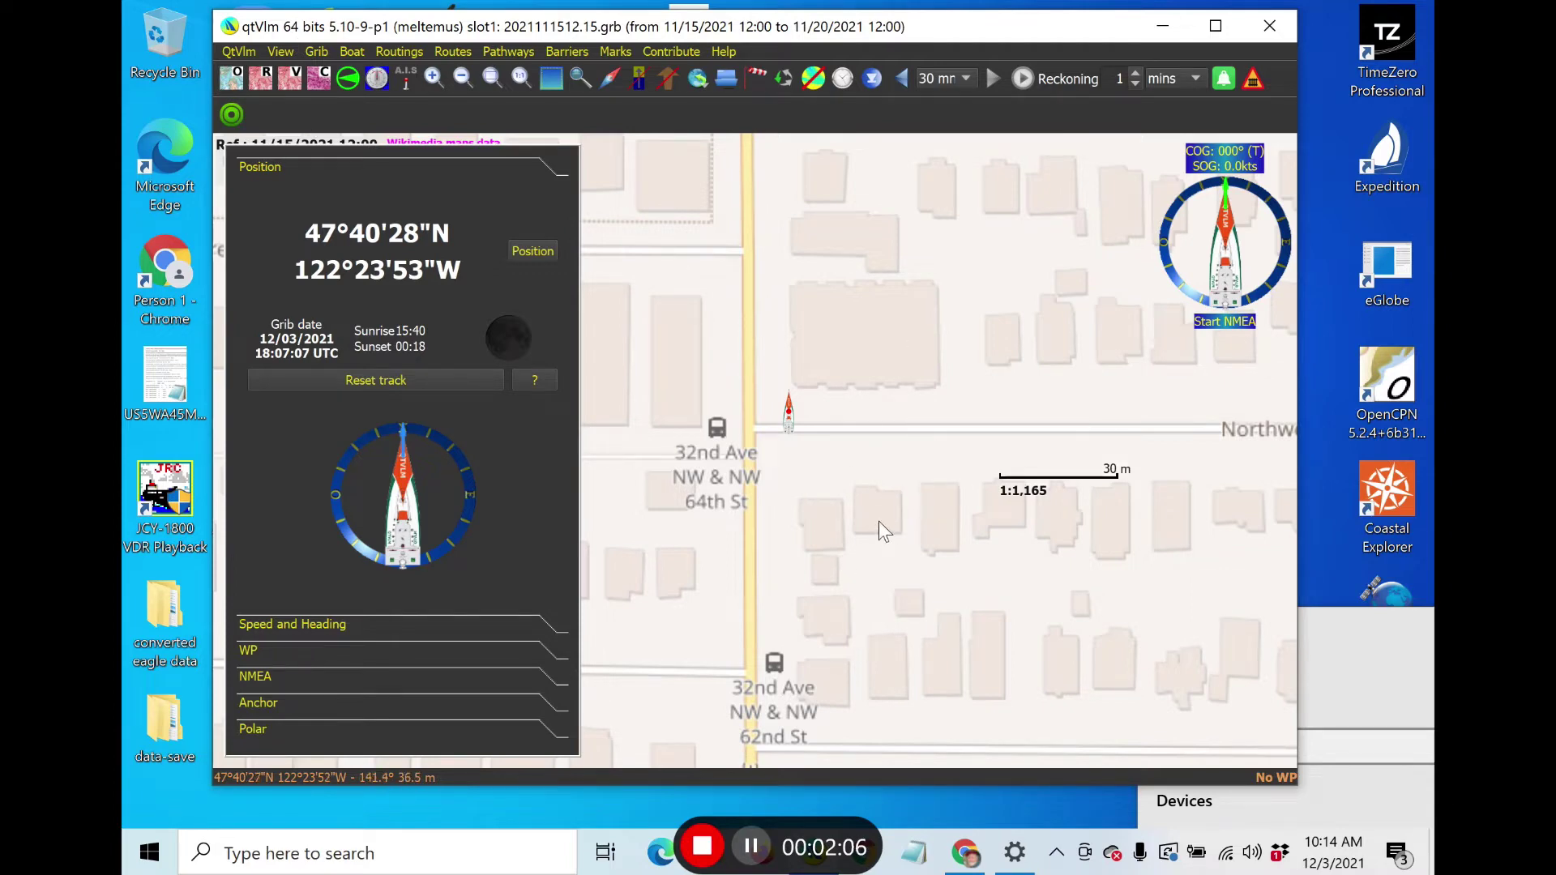
drag(879, 519, 878, 530)
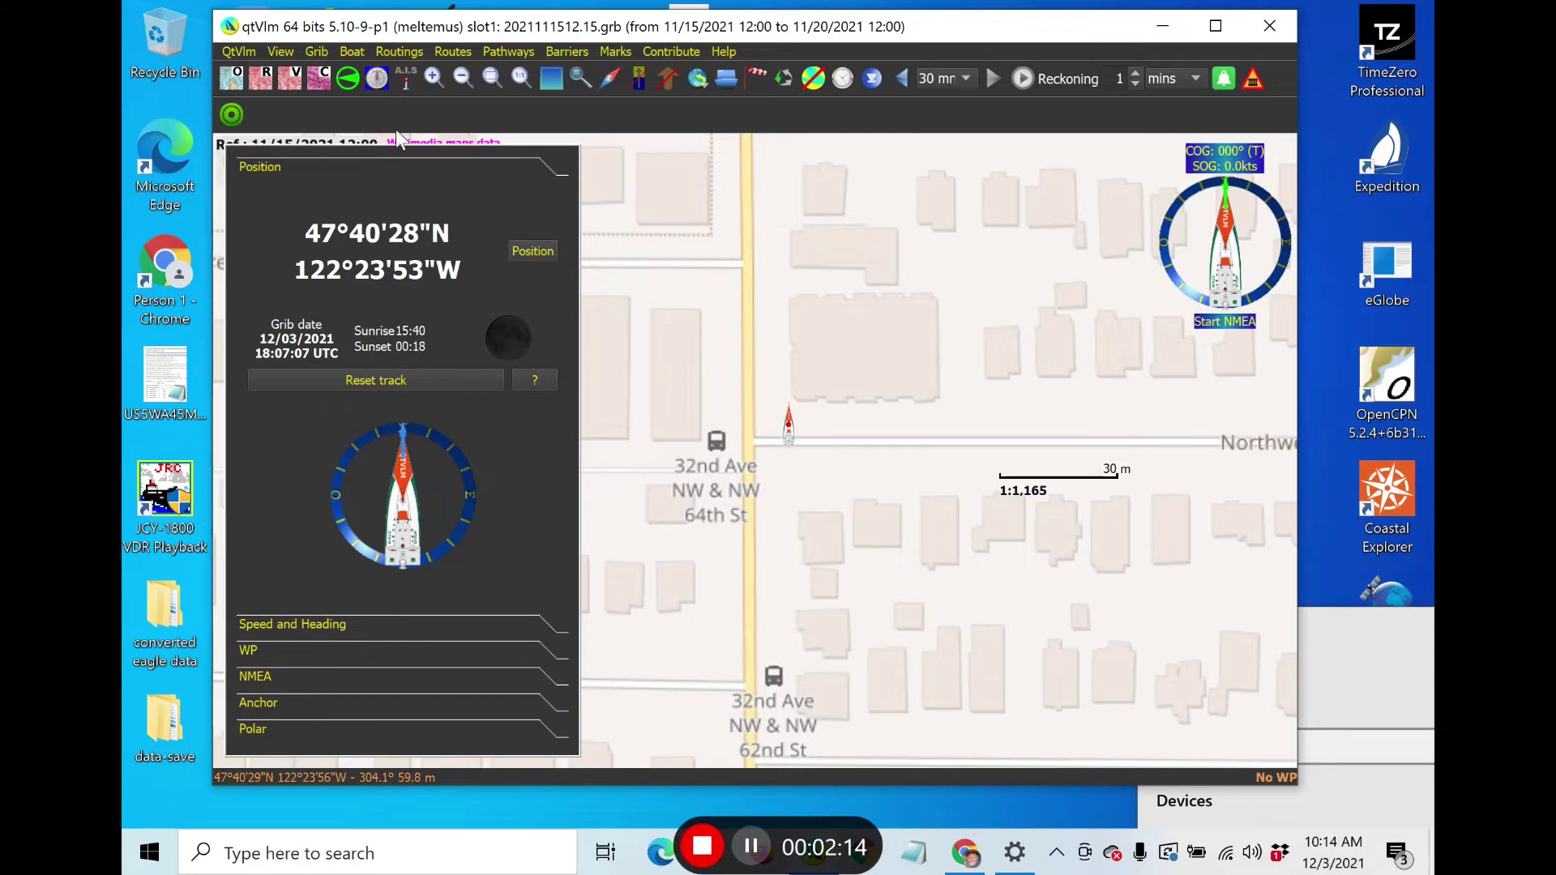
Review qtVlm's NMEA connections, keeping Serial port 1 on COM4 Standard
click(242, 52)
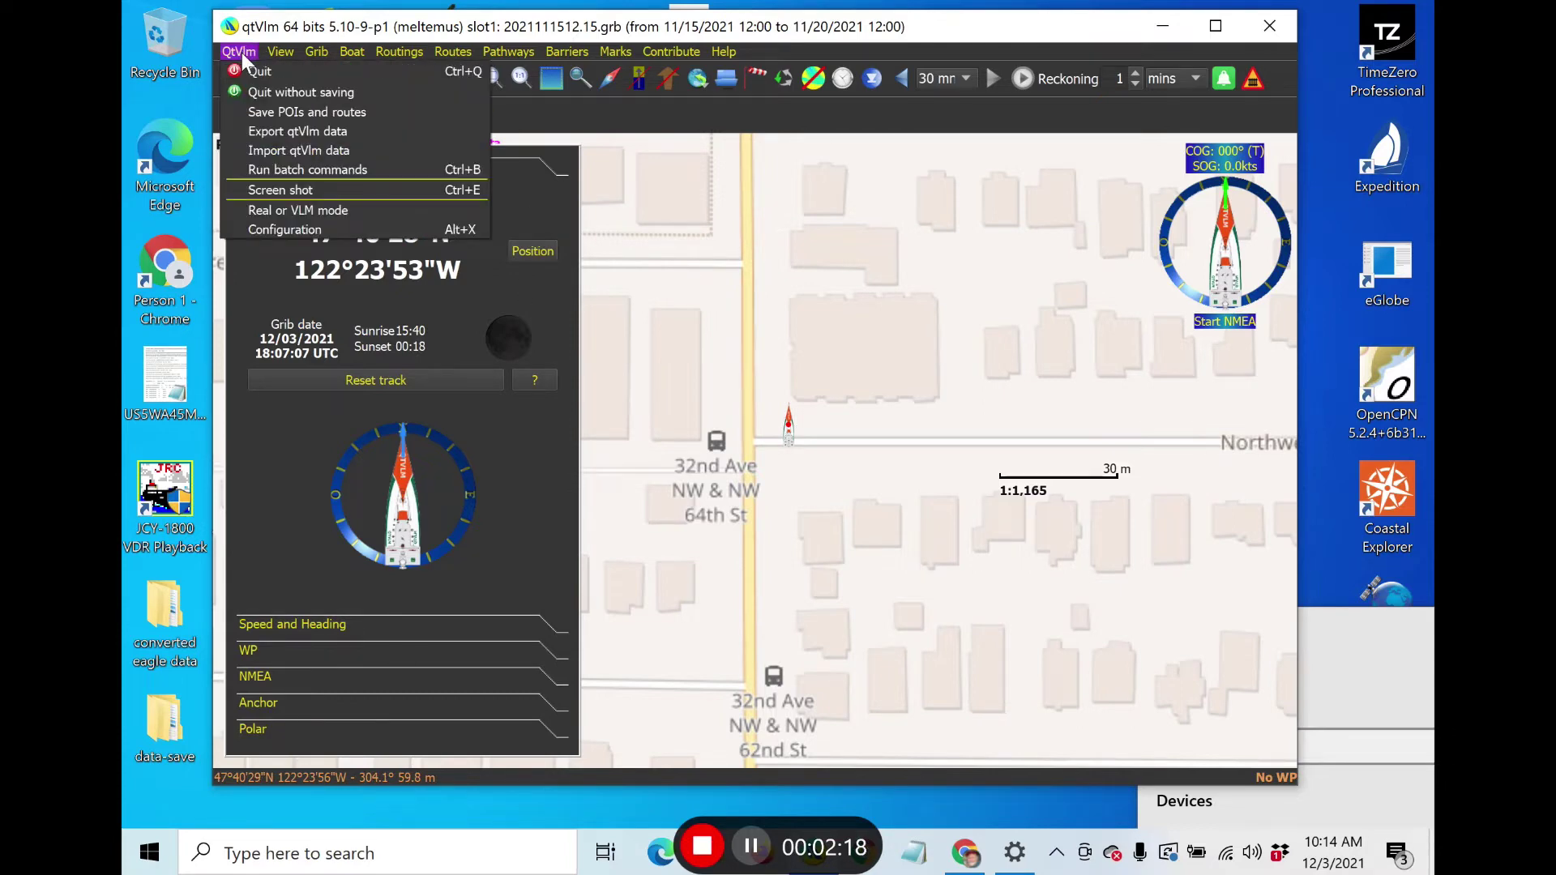
click(269, 230)
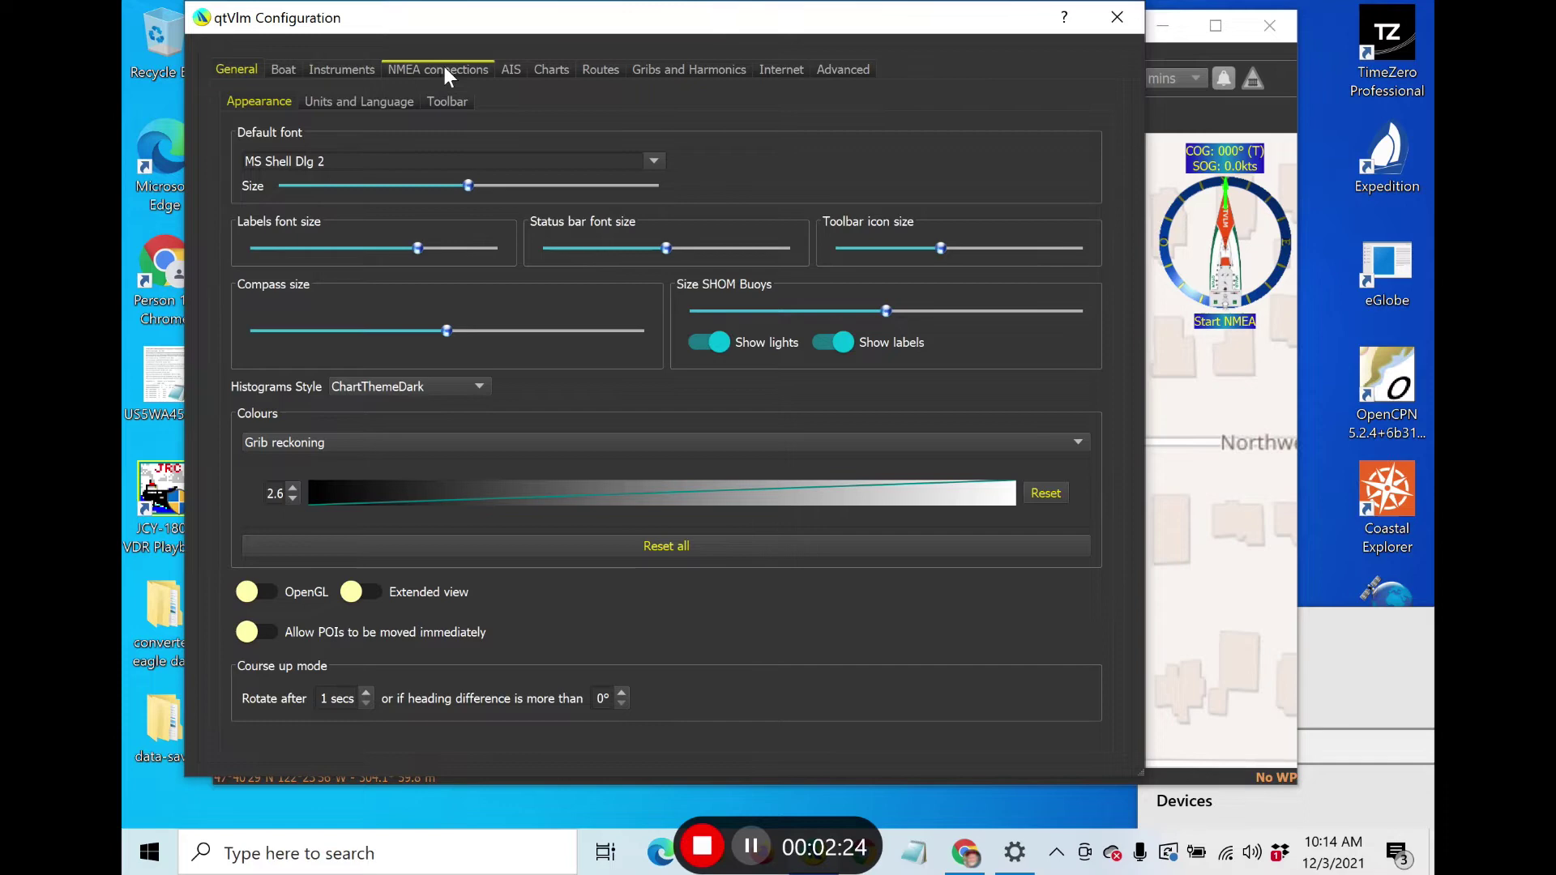
click(445, 71)
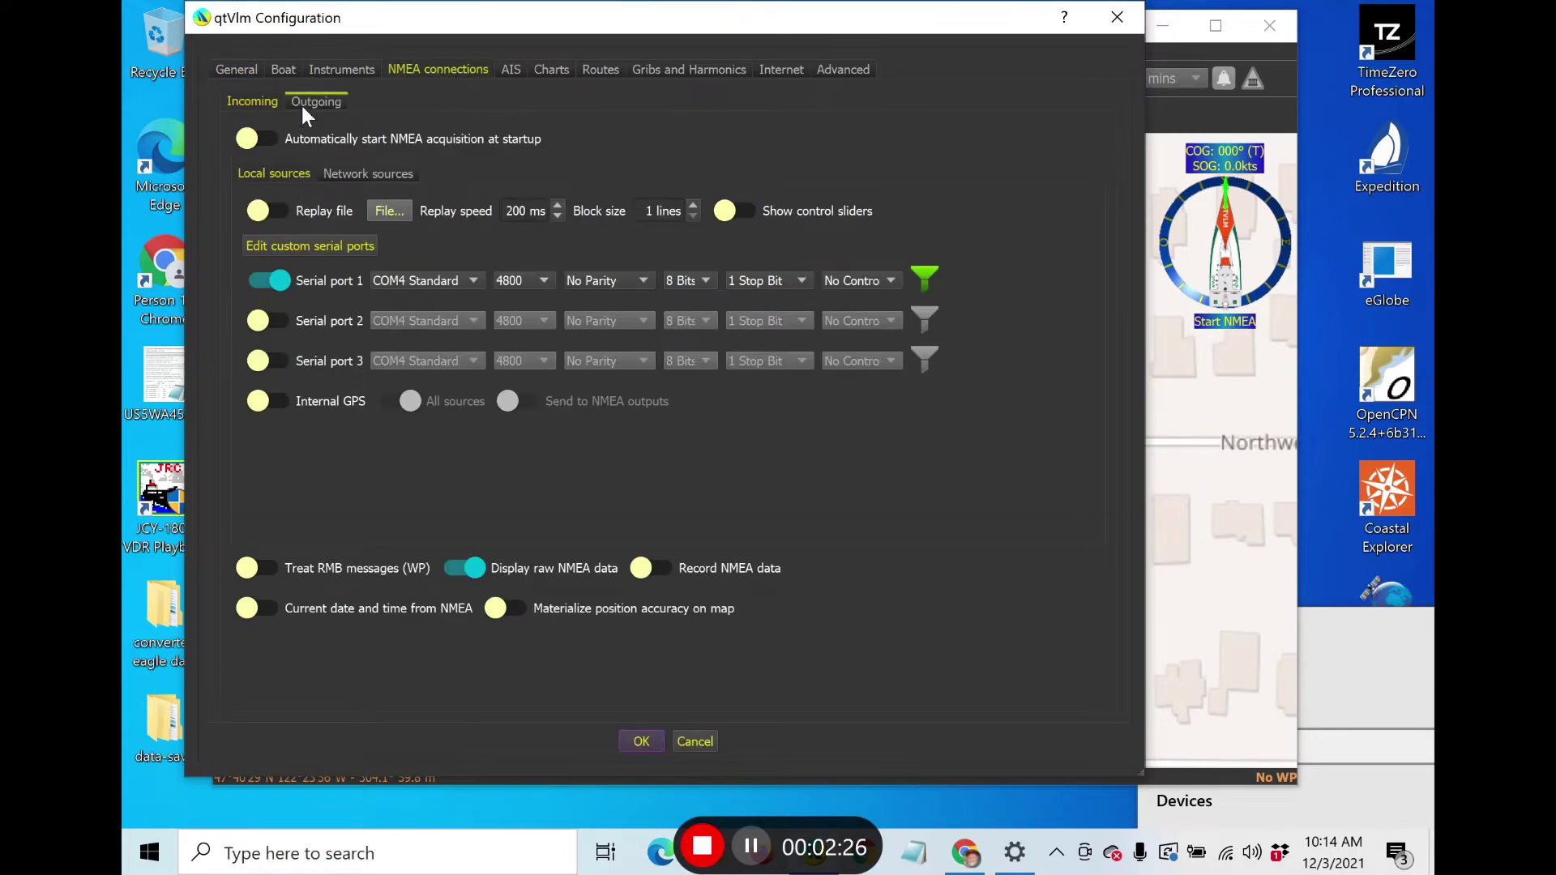
click(366, 180)
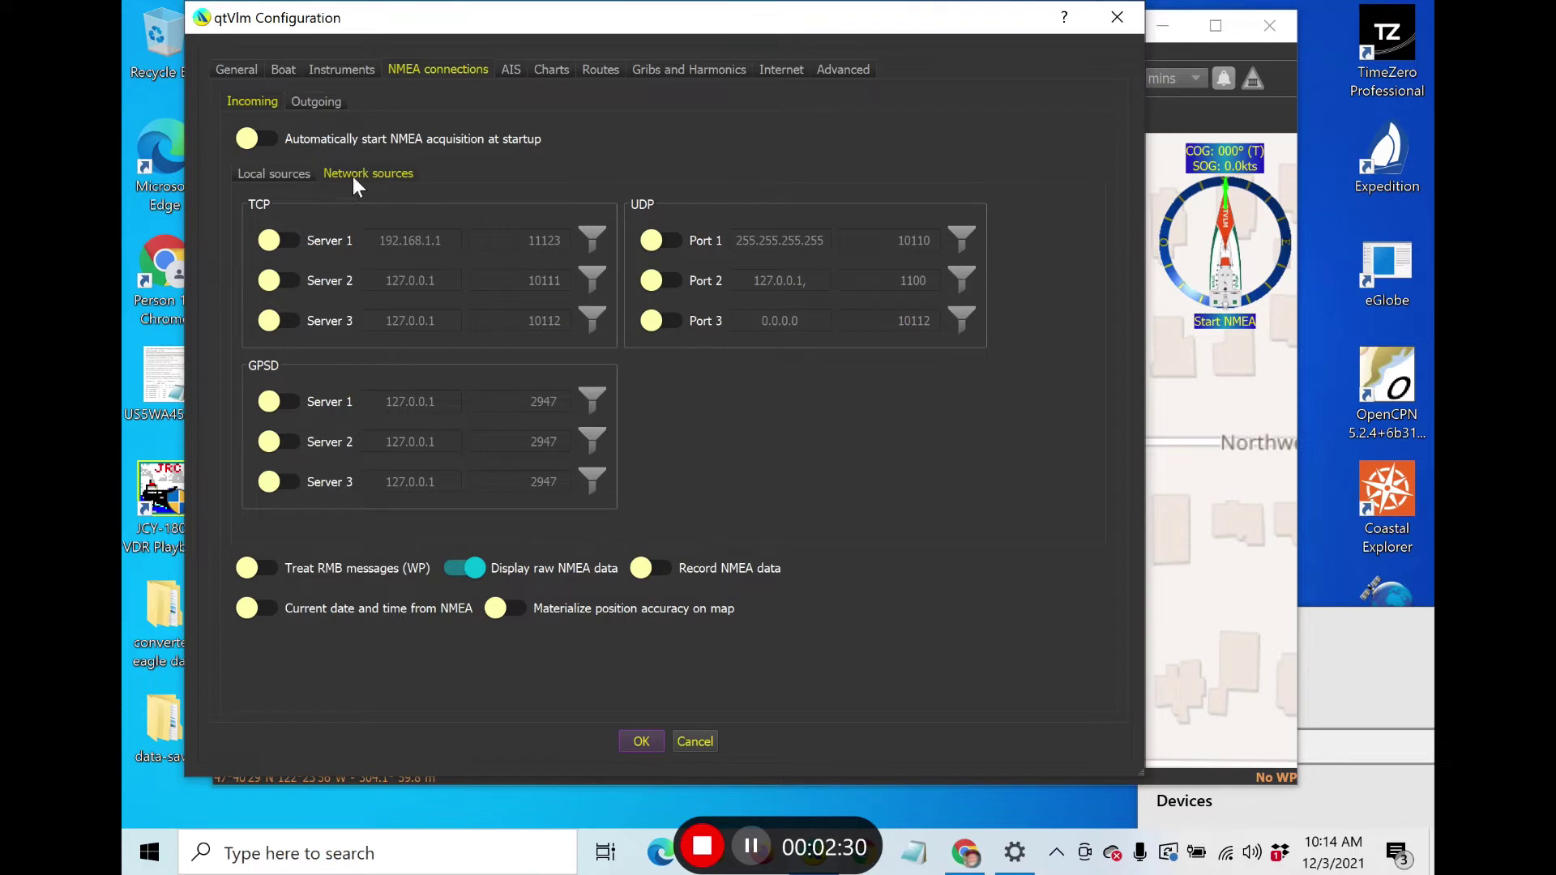
click(285, 177)
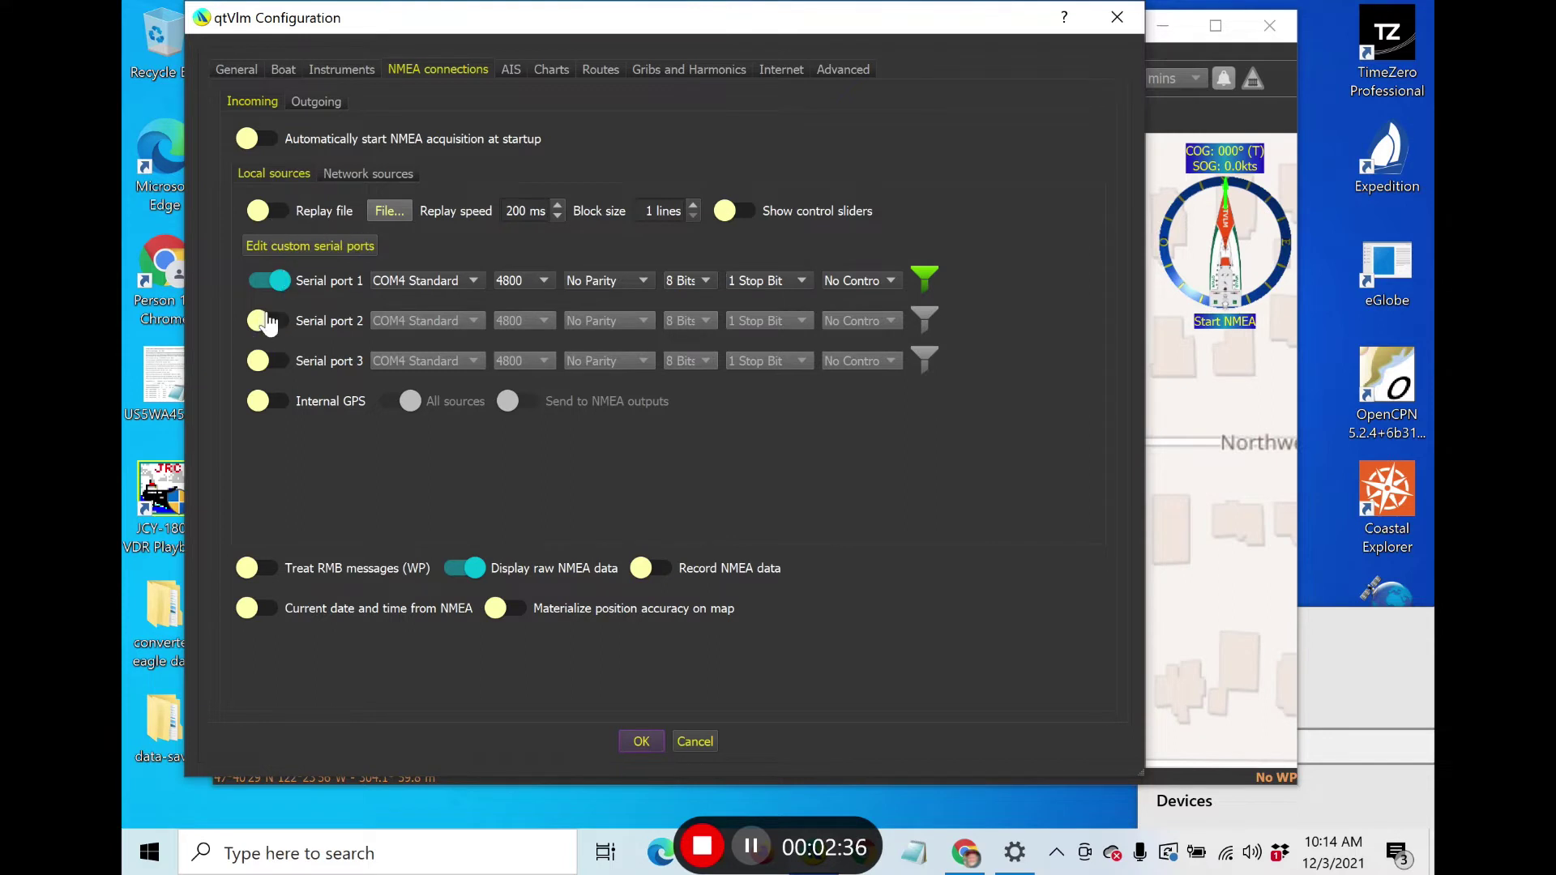
click(431, 277)
click(430, 277)
Save the NMEA configuration and return to the chart
click(636, 741)
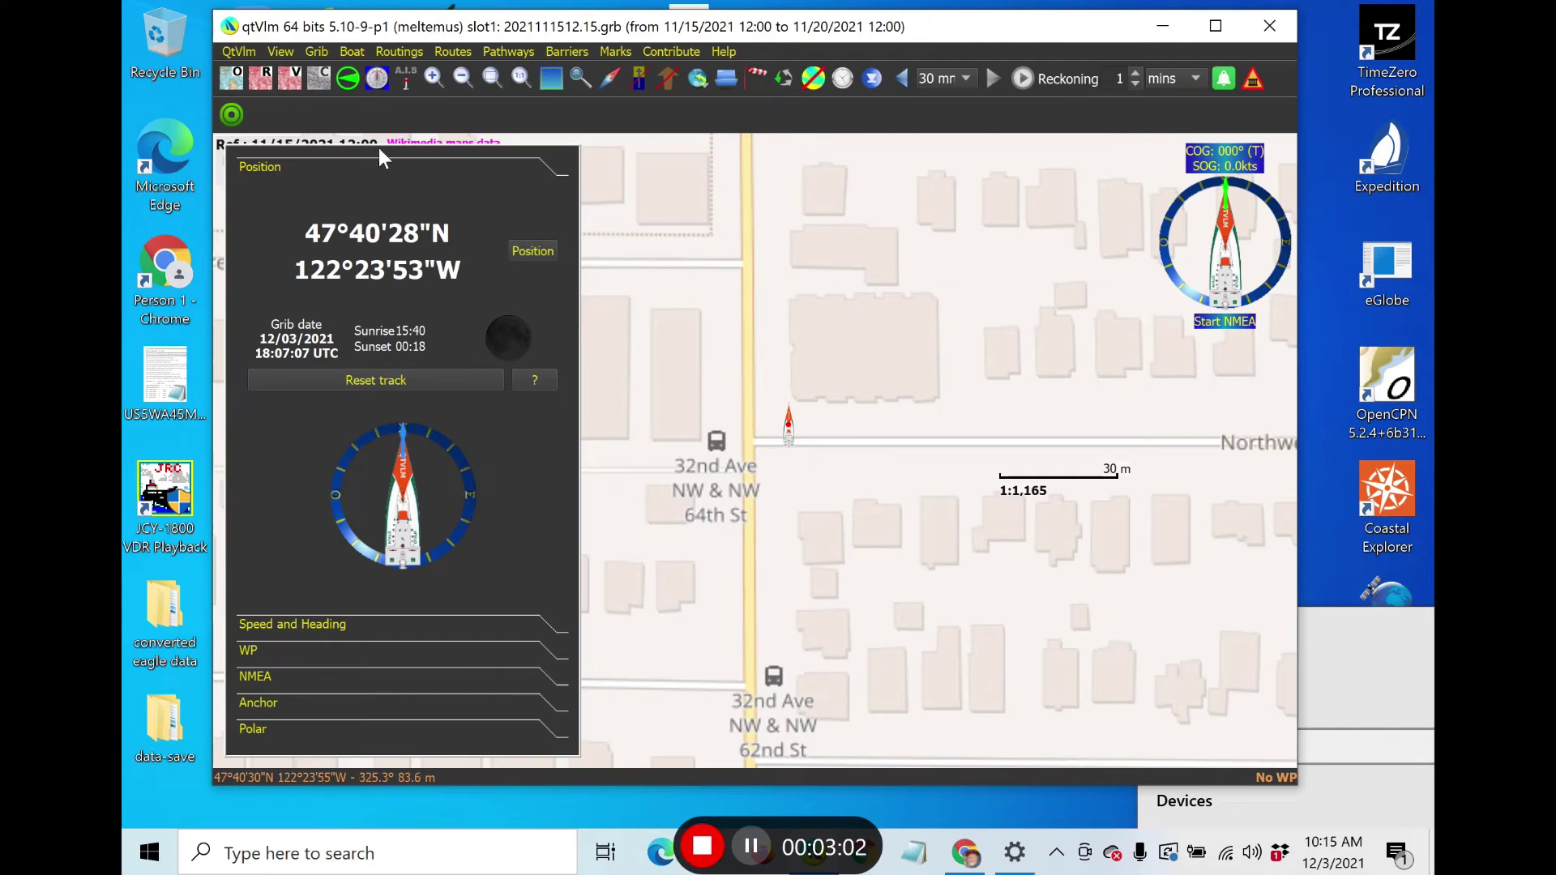
click(1224, 240)
click(1226, 245)
Start NMEA from the NMEA dashboard section and dismiss the 'Failed to open serial port: COM4' error
click(256, 678)
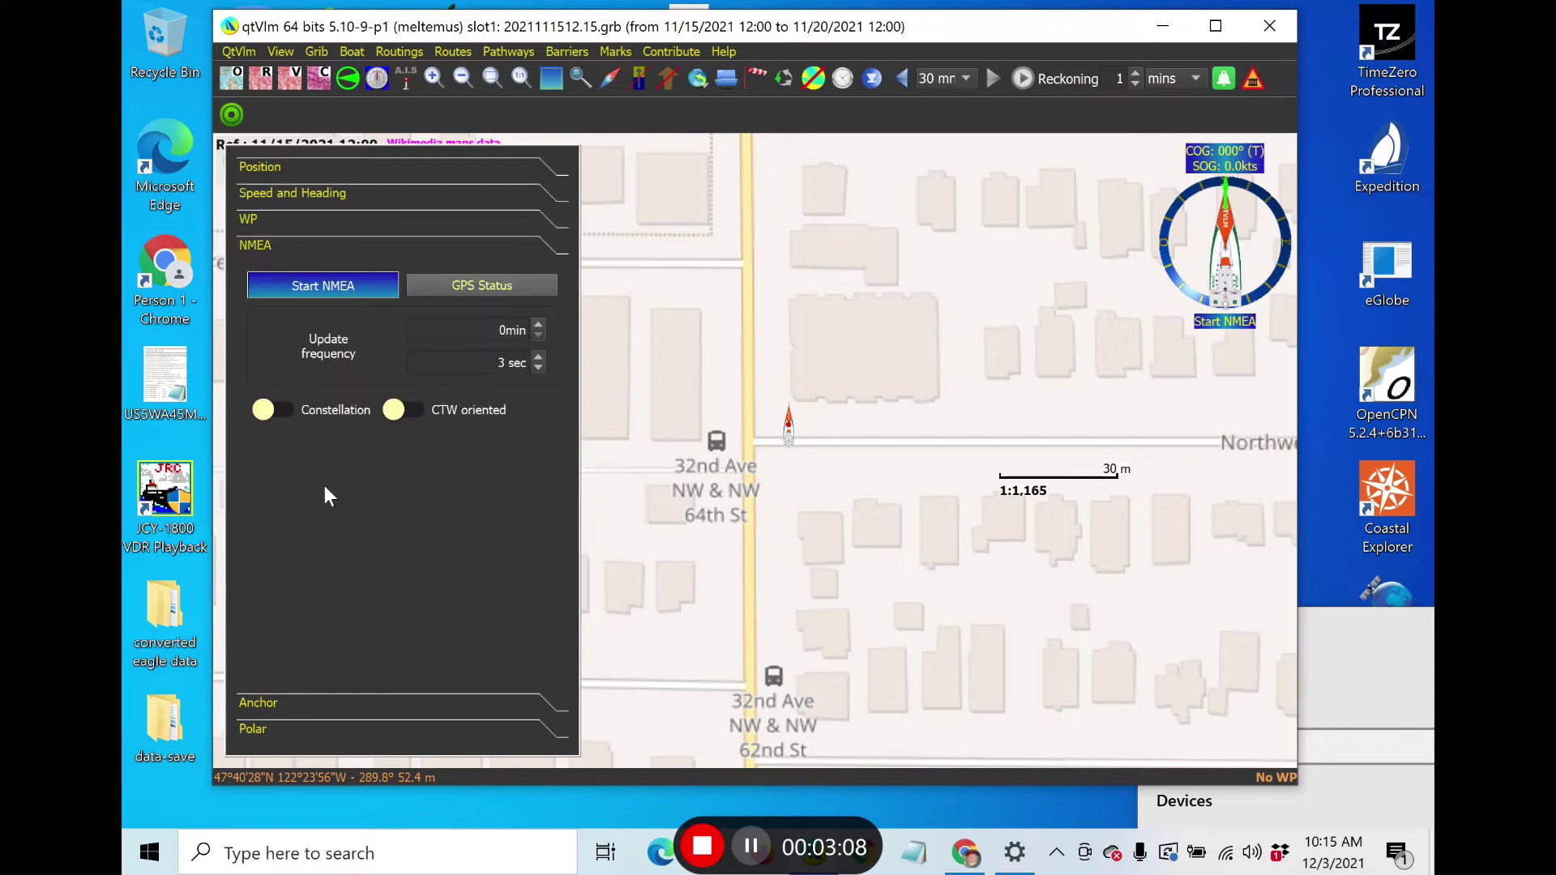
click(328, 286)
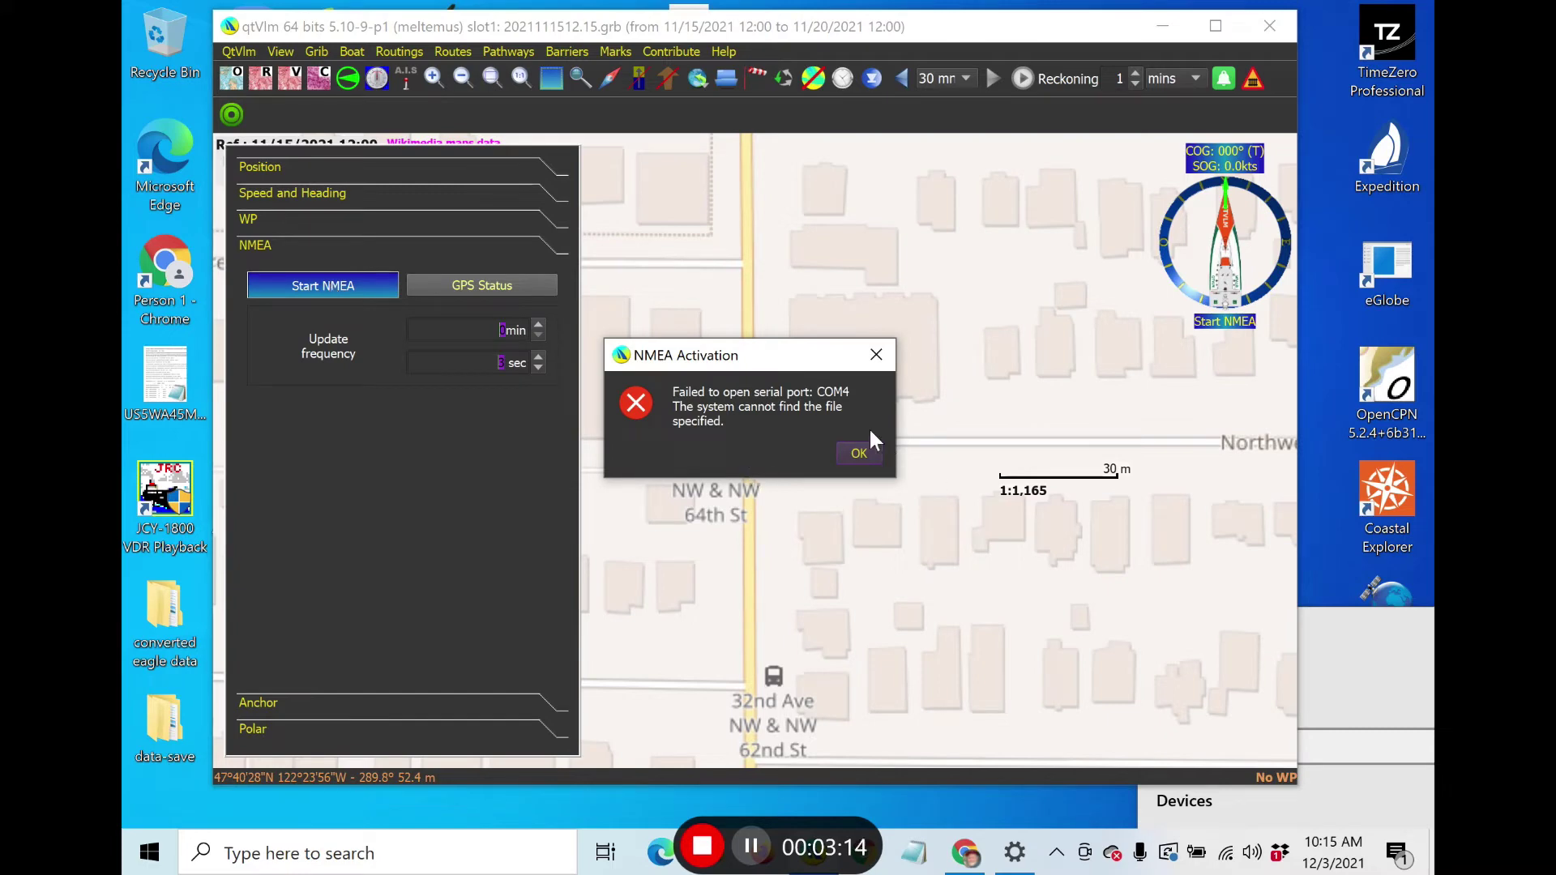
click(857, 450)
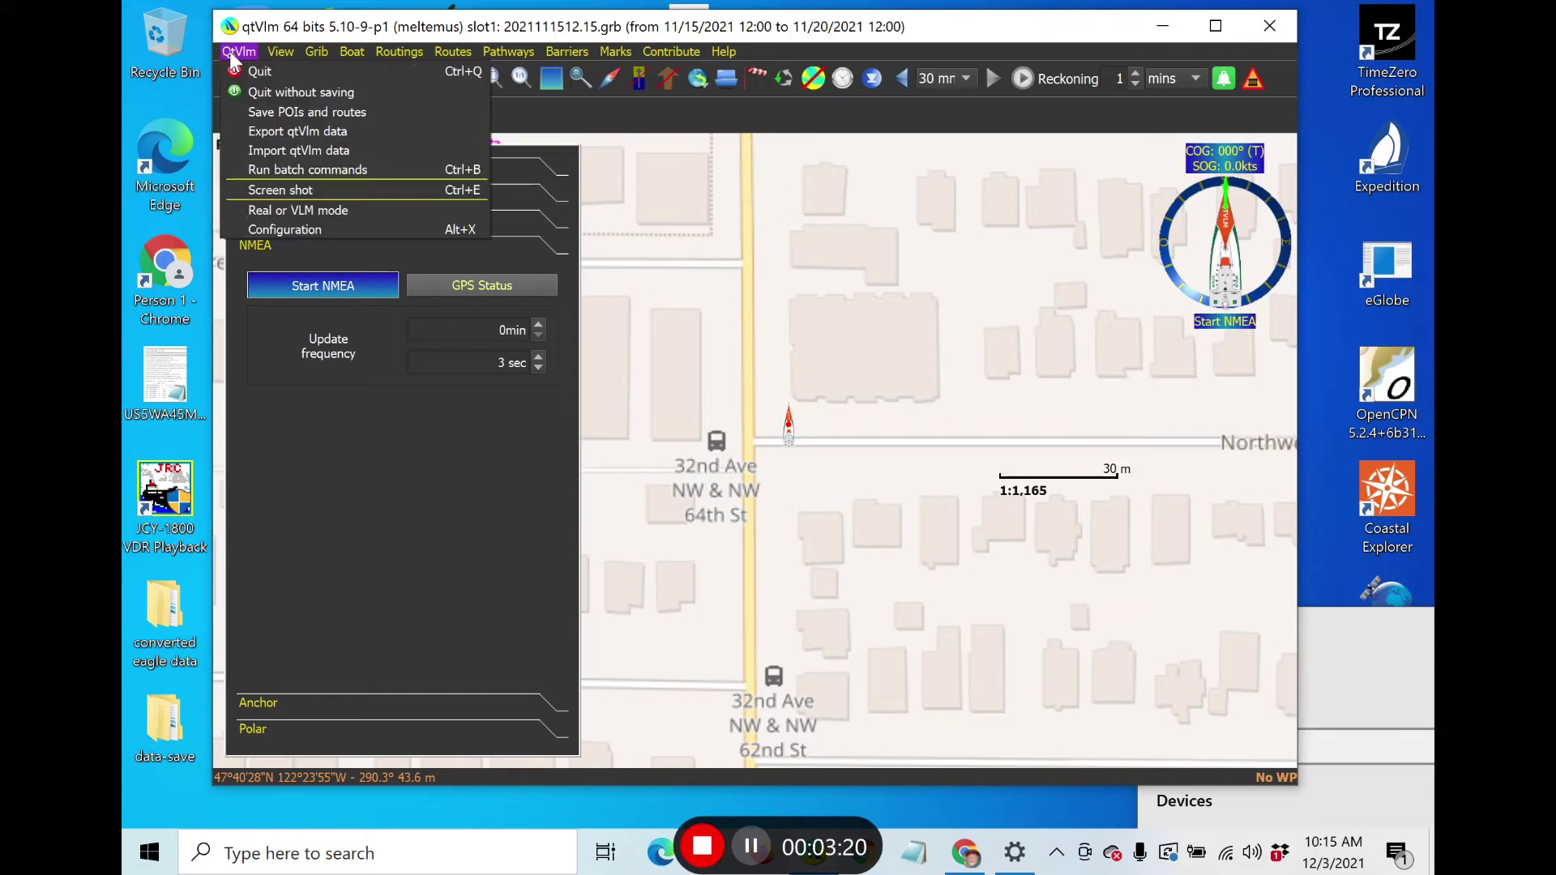
Switch Serial port 1 to COM3 in the NMEA connections and start NMEA acquisition
click(298, 233)
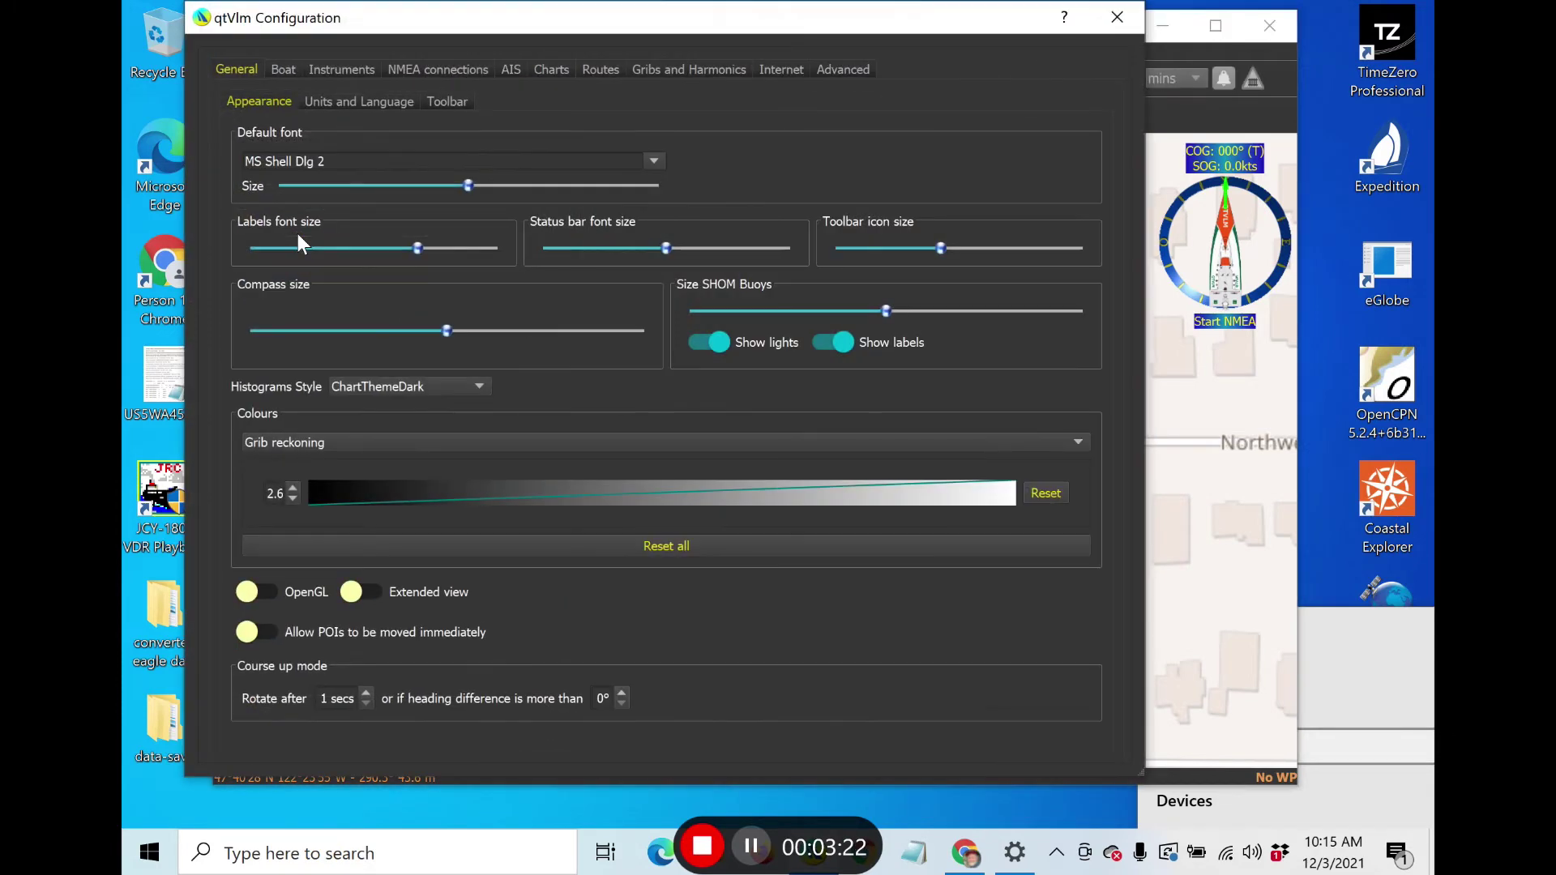
click(453, 69)
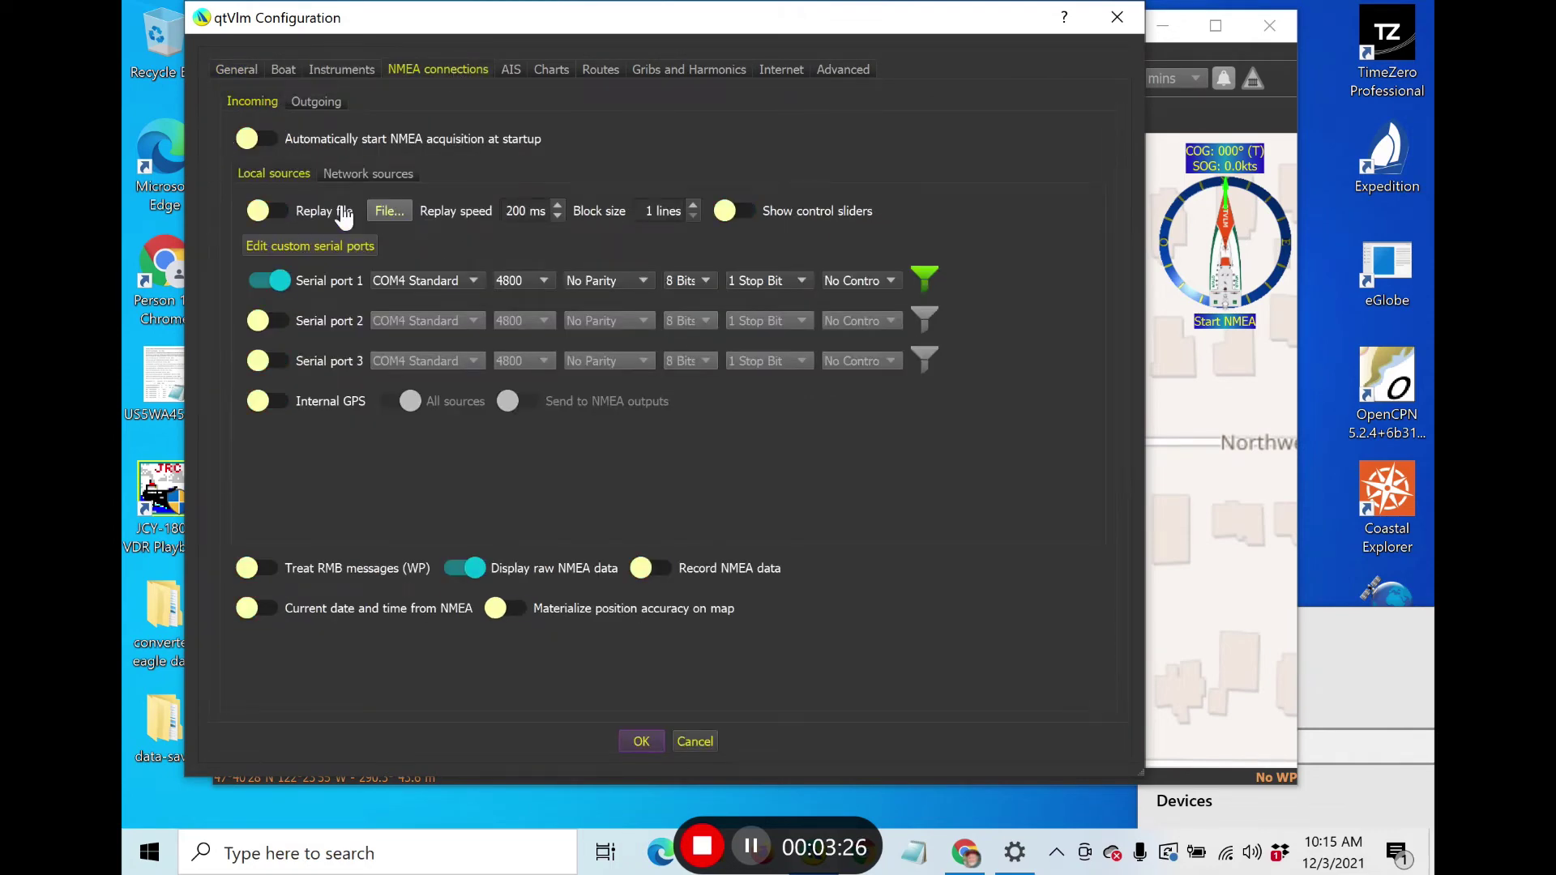
click(440, 274)
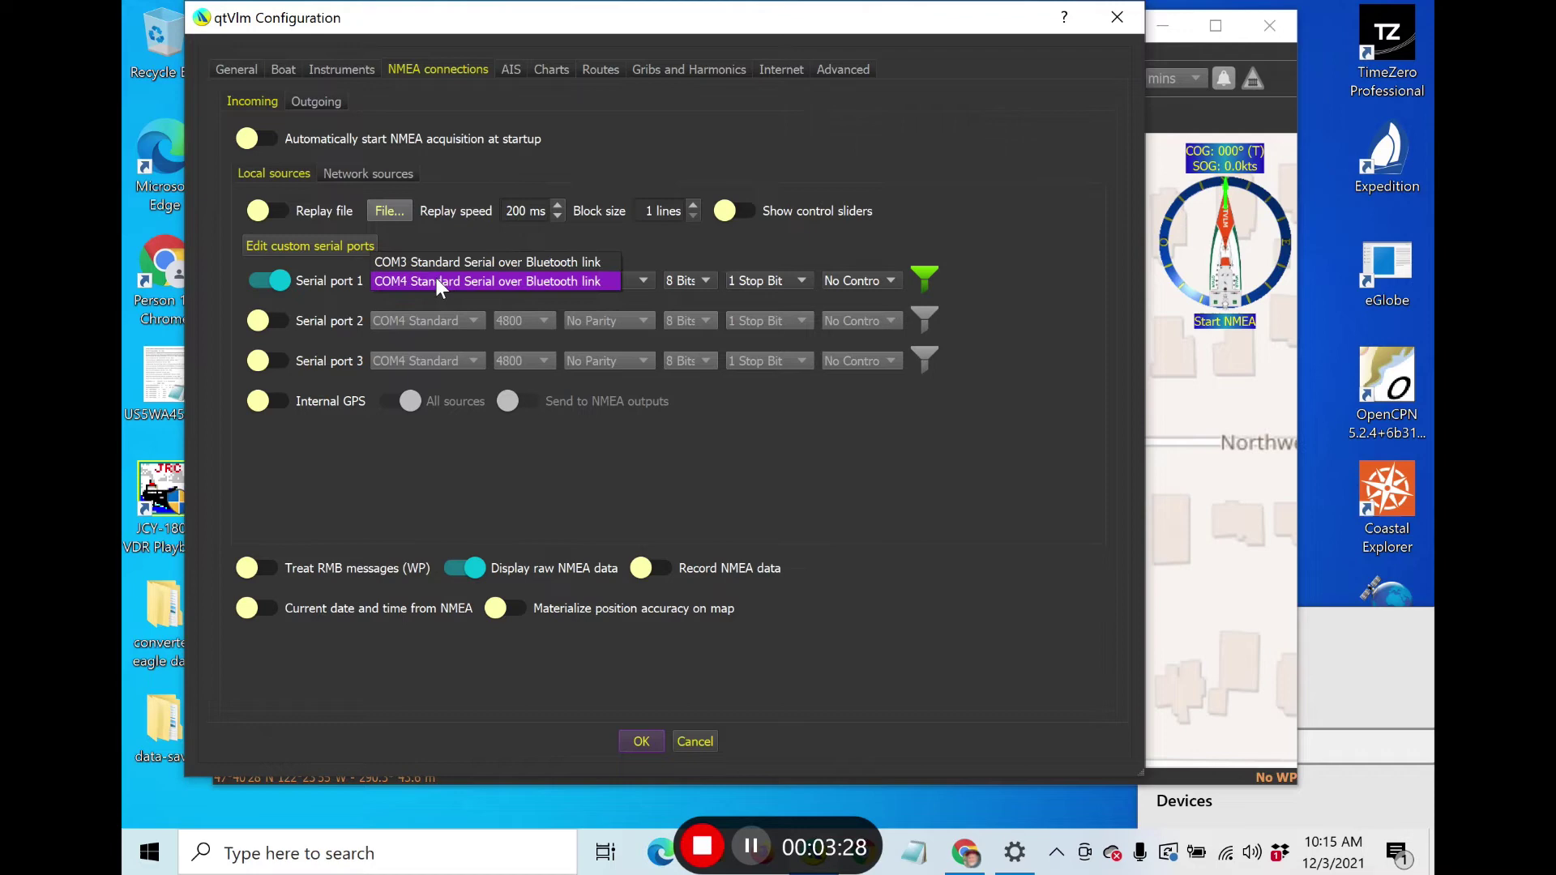
click(447, 265)
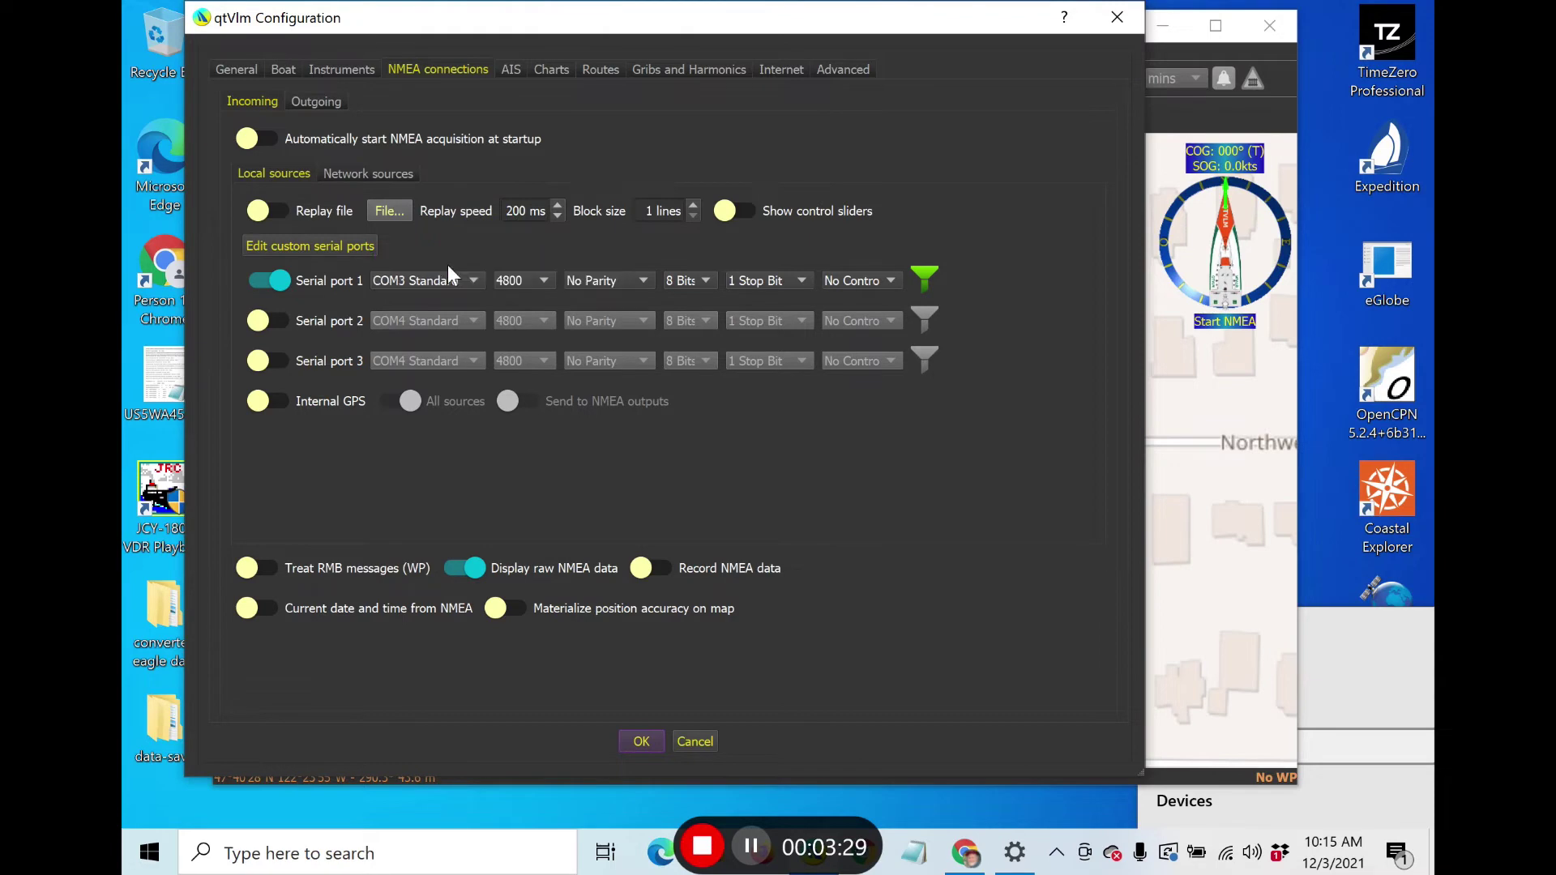
click(640, 742)
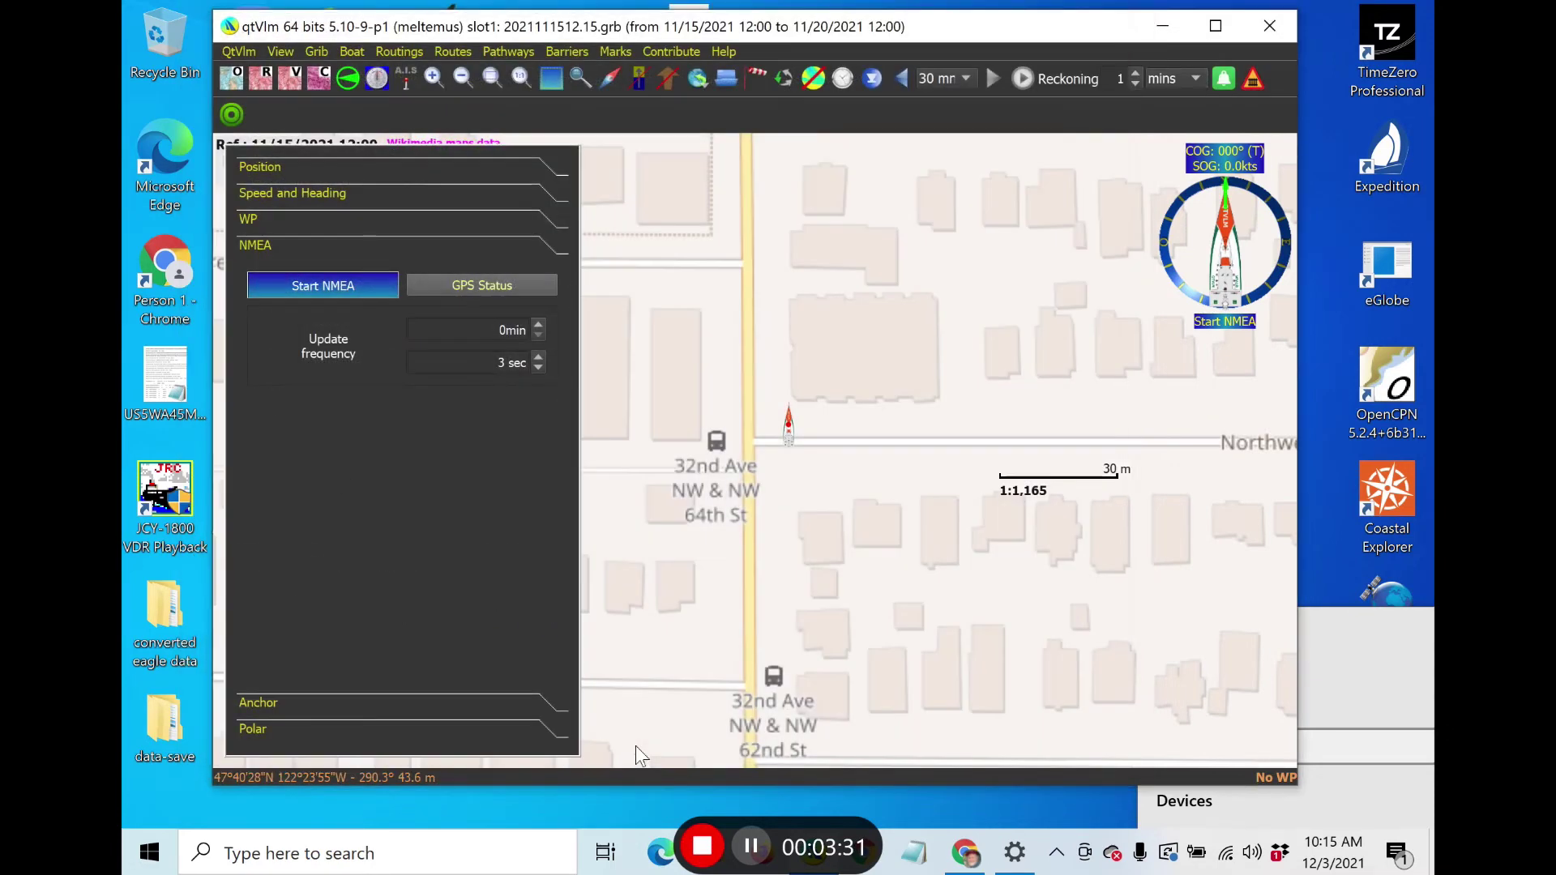
click(337, 284)
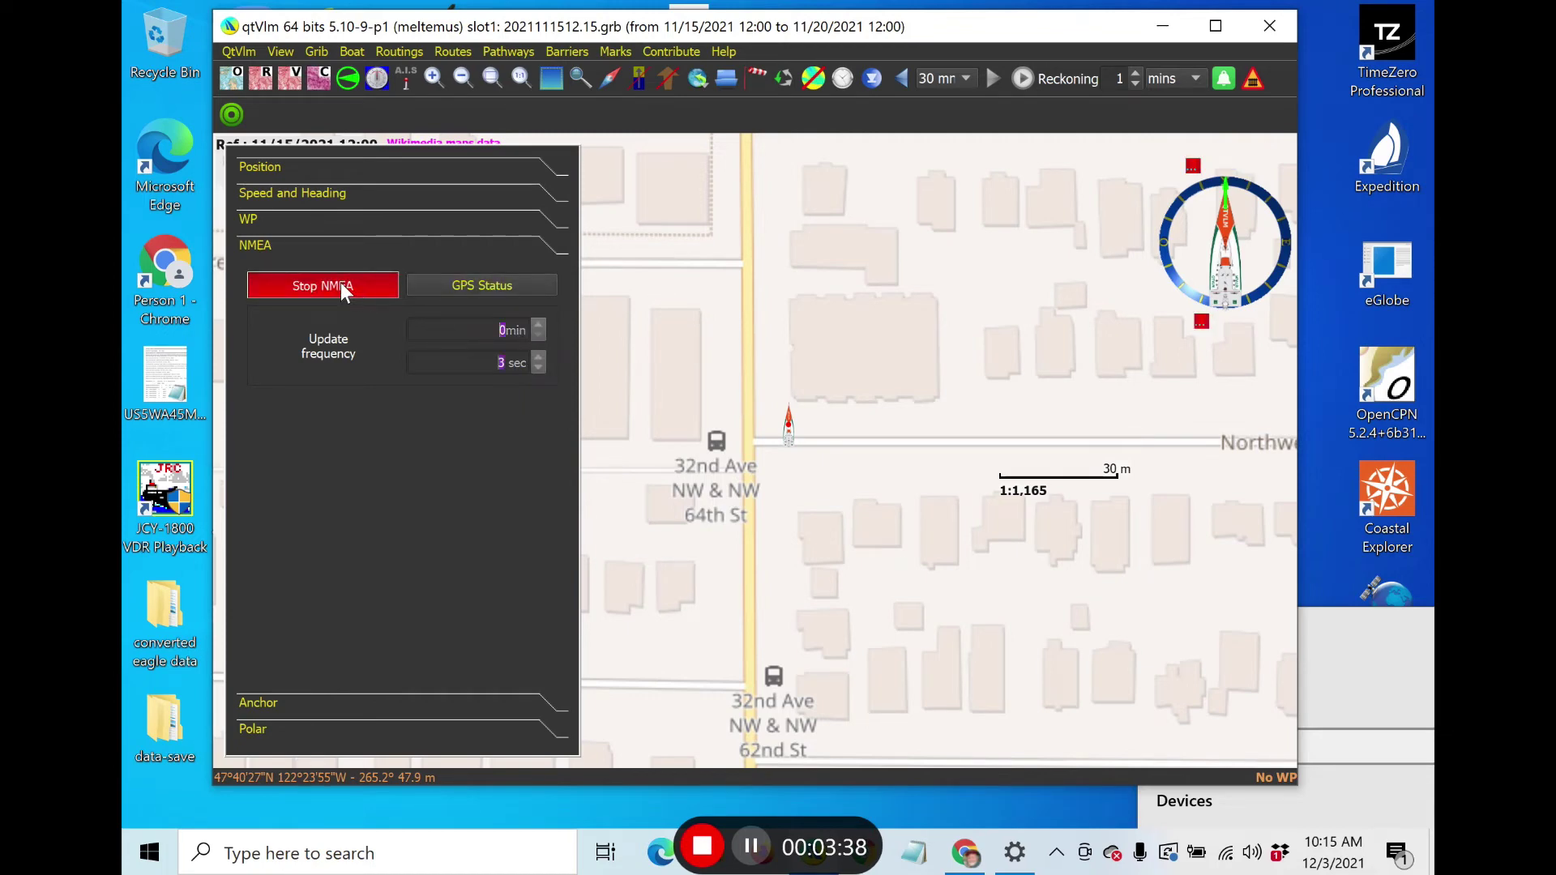
View the raw NMEA sentences from the Bad Elf, then zoom around the boat's live track
click(340, 282)
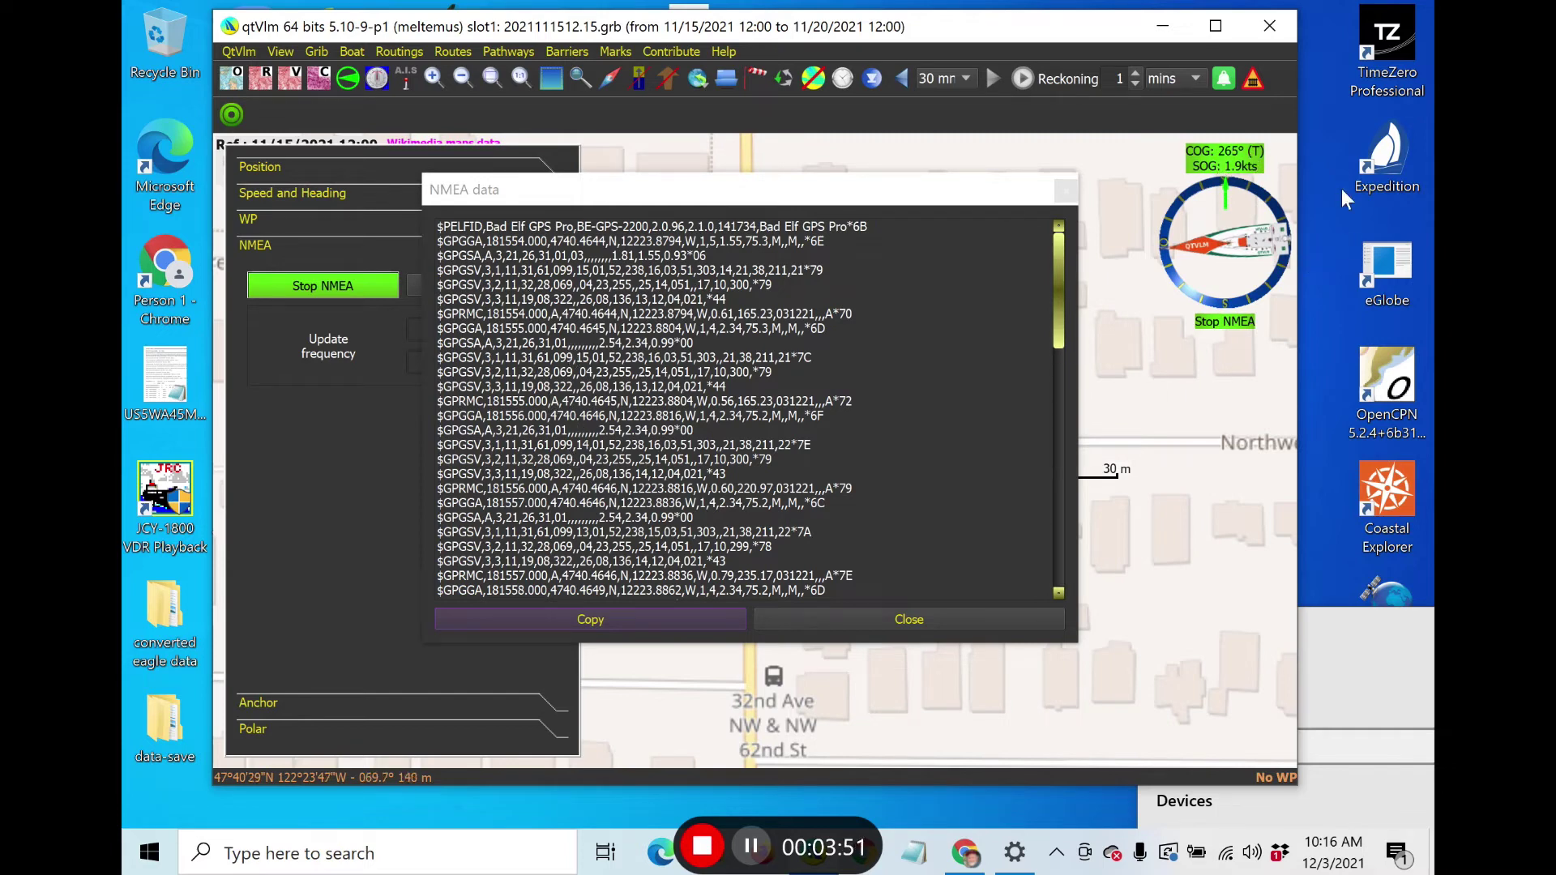
click(908, 624)
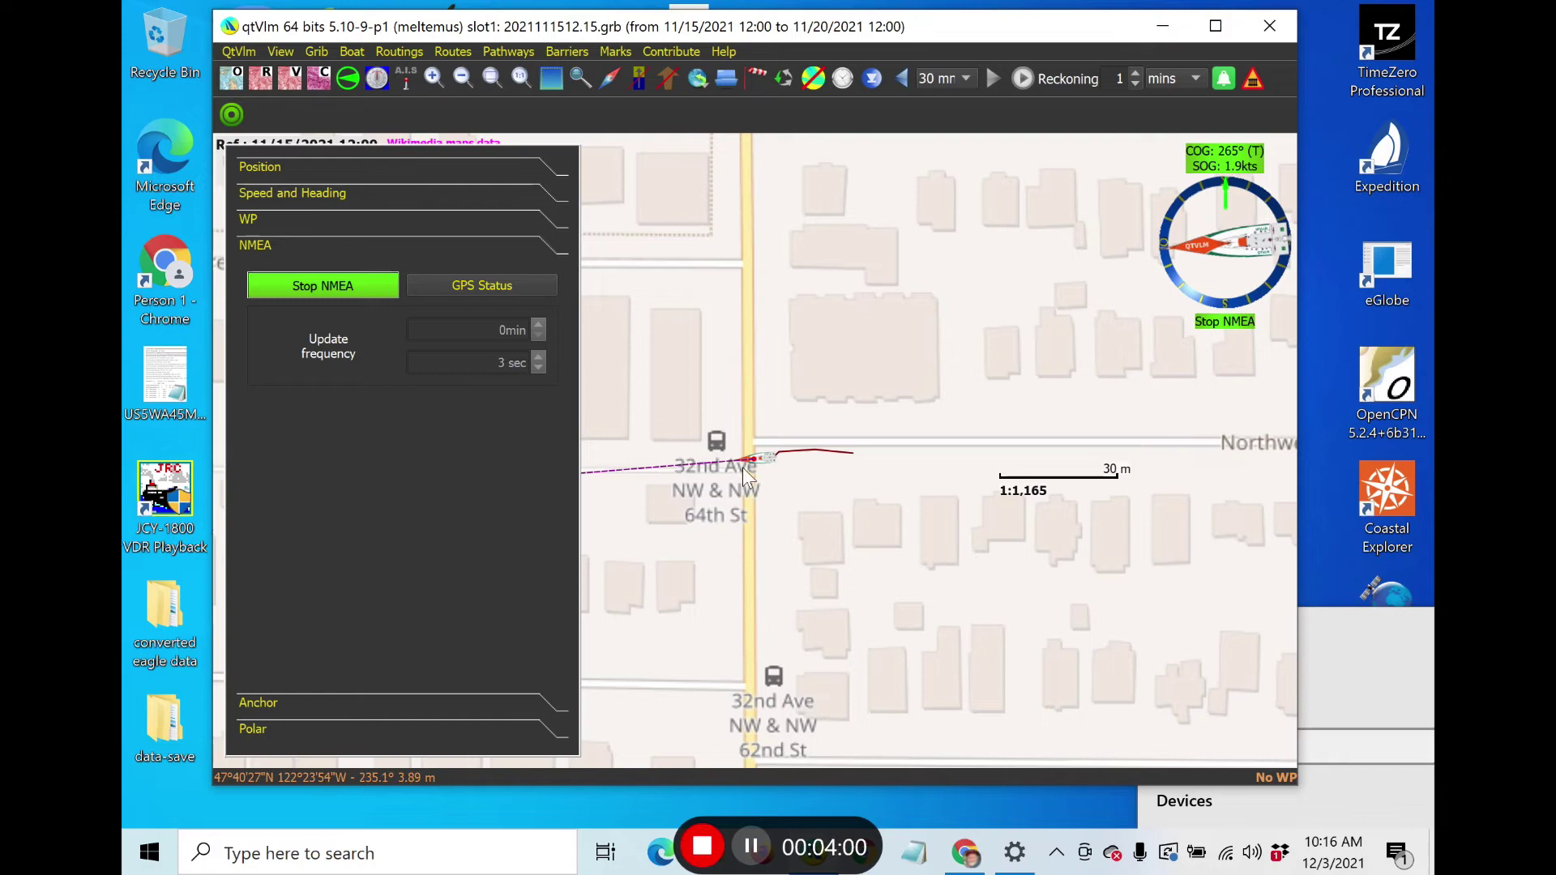
scroll(781, 468, up, 2)
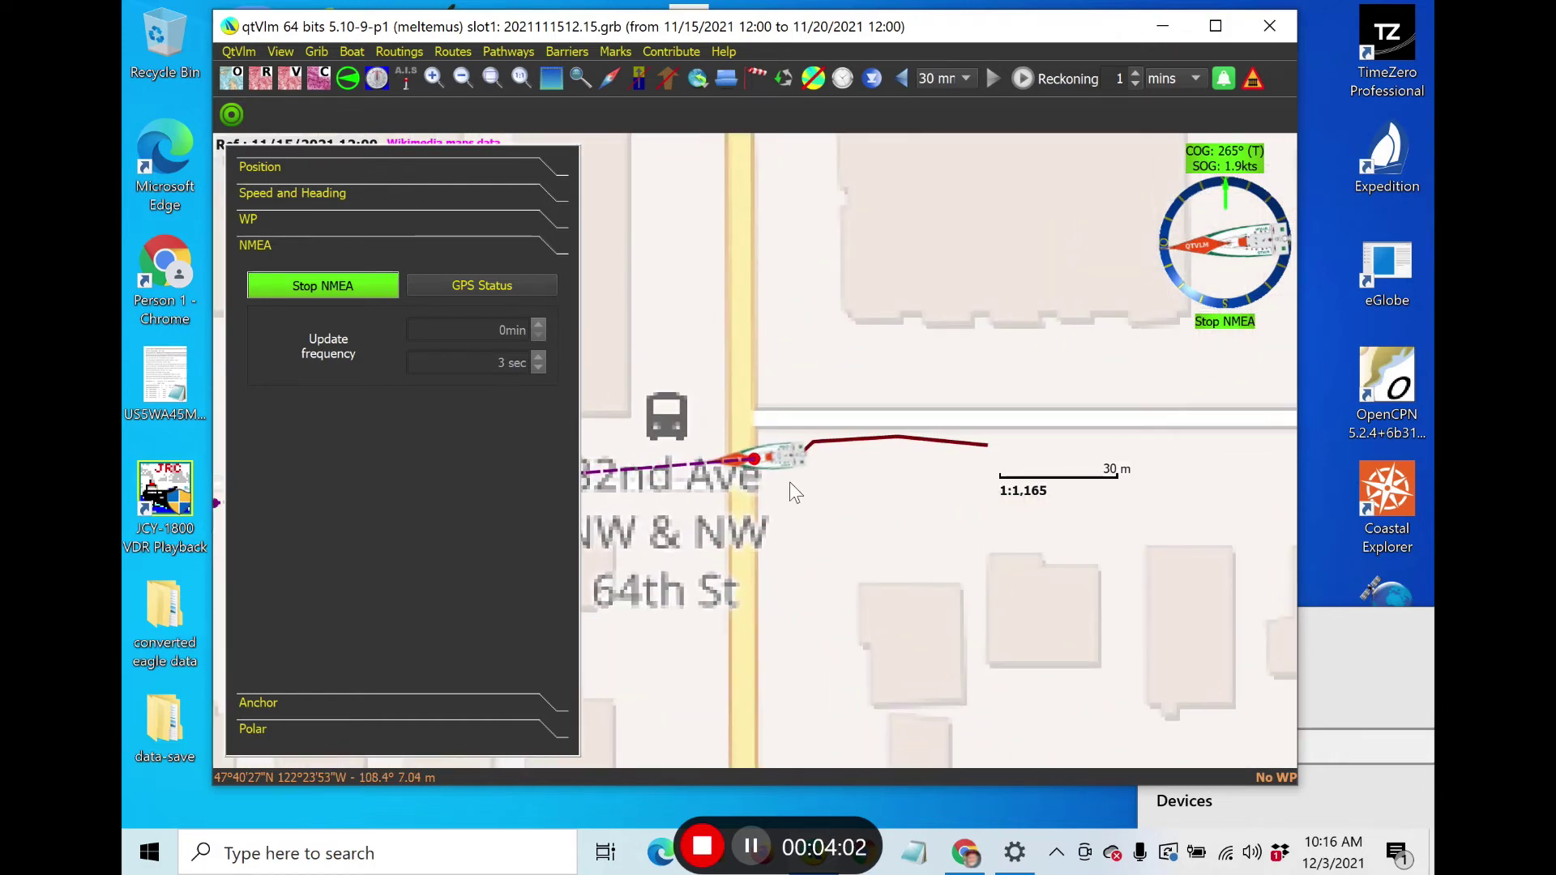
scroll(790, 481, up, 2)
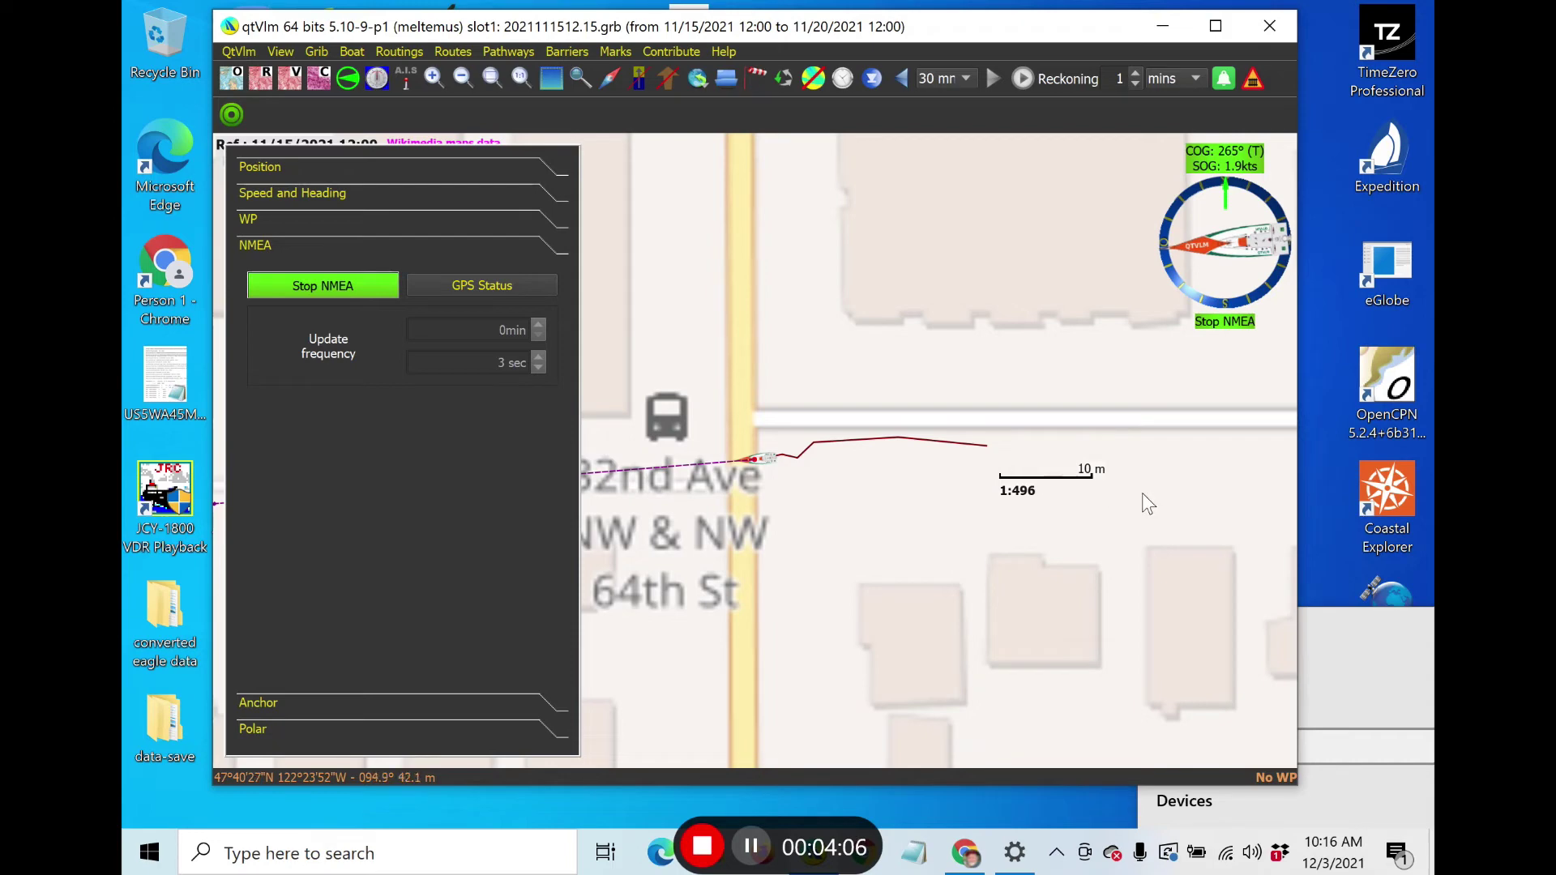
scroll(826, 561, down, 1)
scroll(825, 557, down, 1)
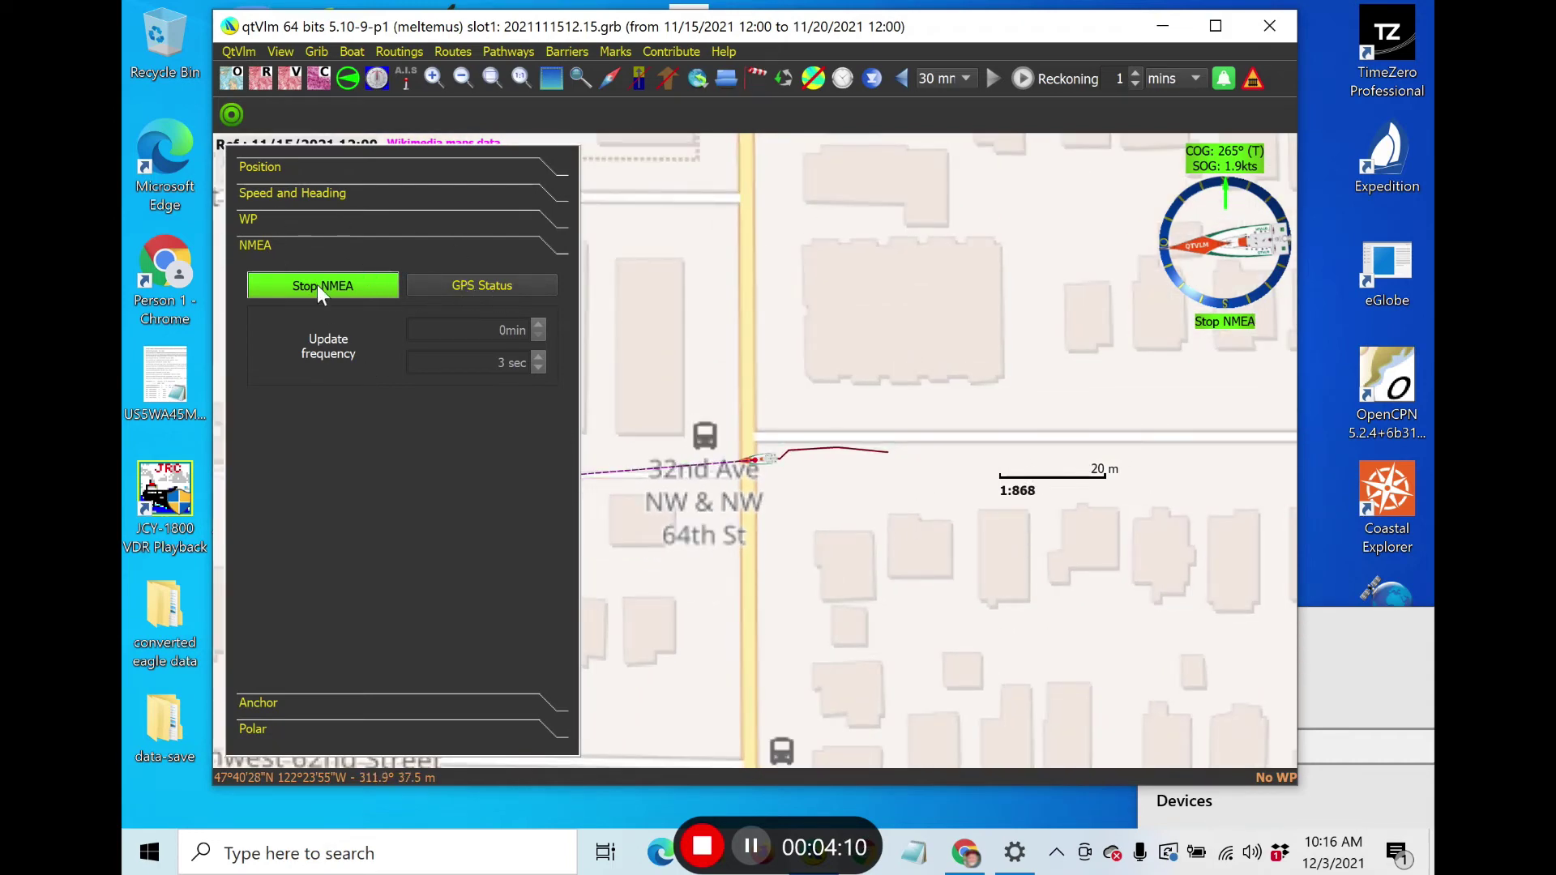
Show GPS Status and turn on the Constellation sky plot of satellites in view
click(475, 280)
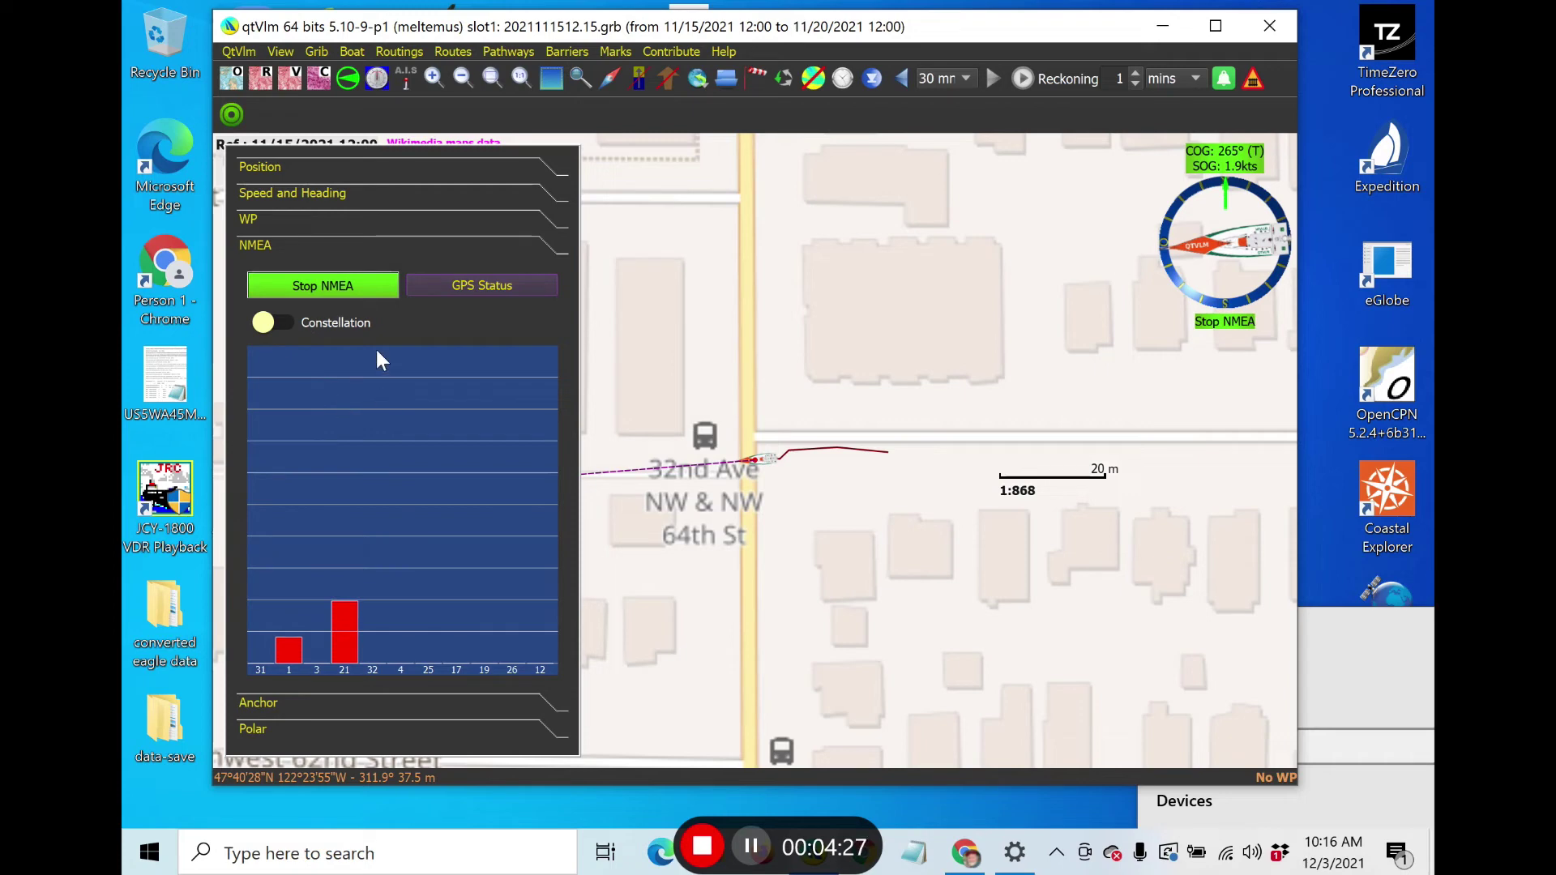
click(344, 328)
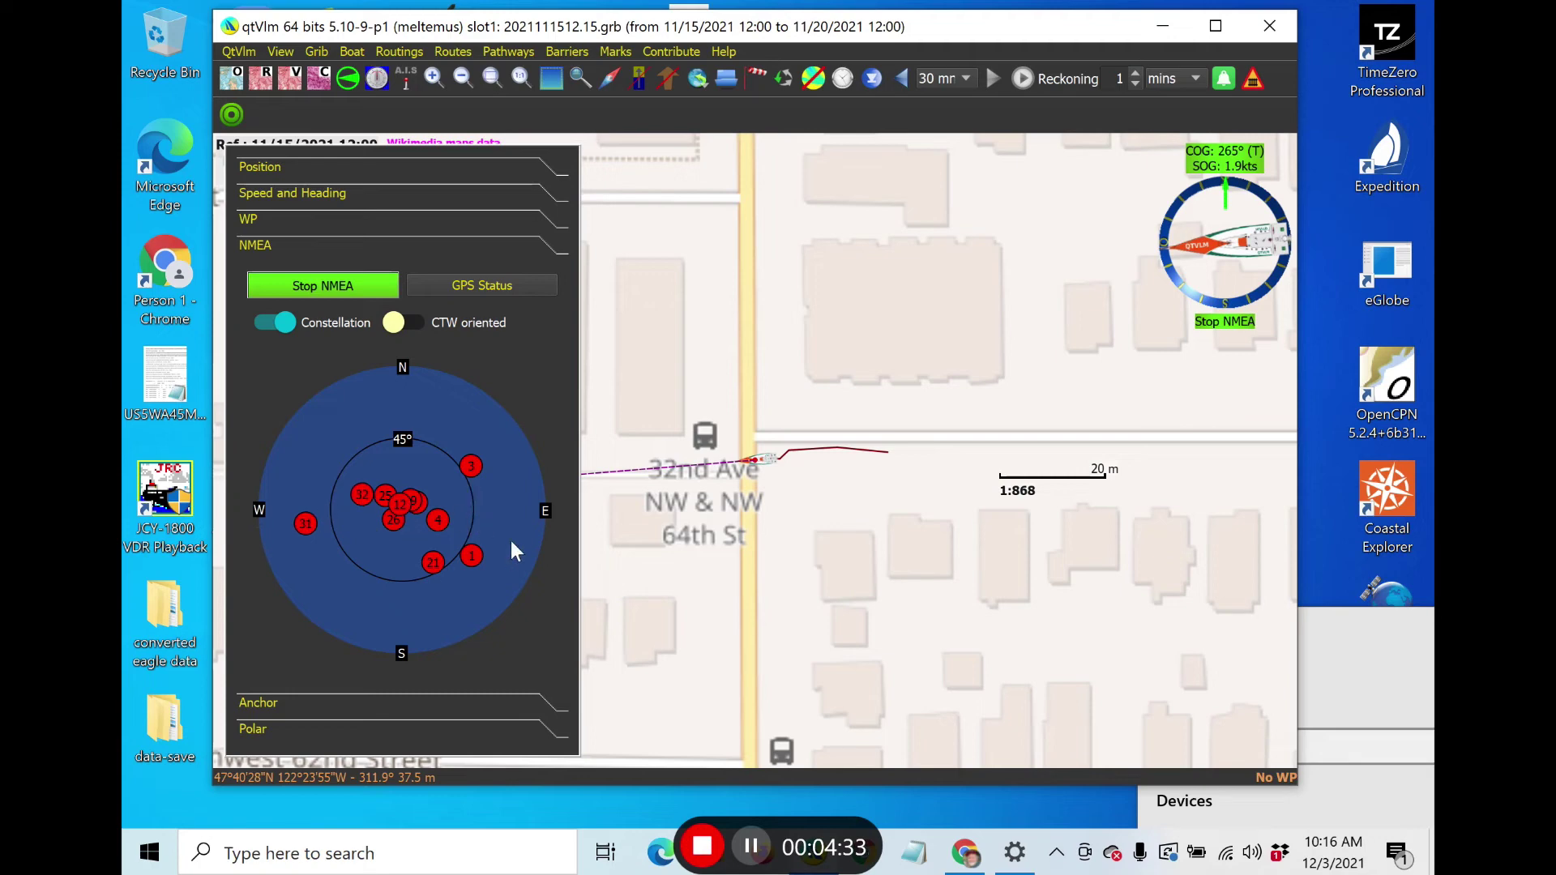
mouse_move(335, 577)
mouse_move(328, 537)
Move Settings aside and stop NMEA acquisition in qtVlm
click(695, 855)
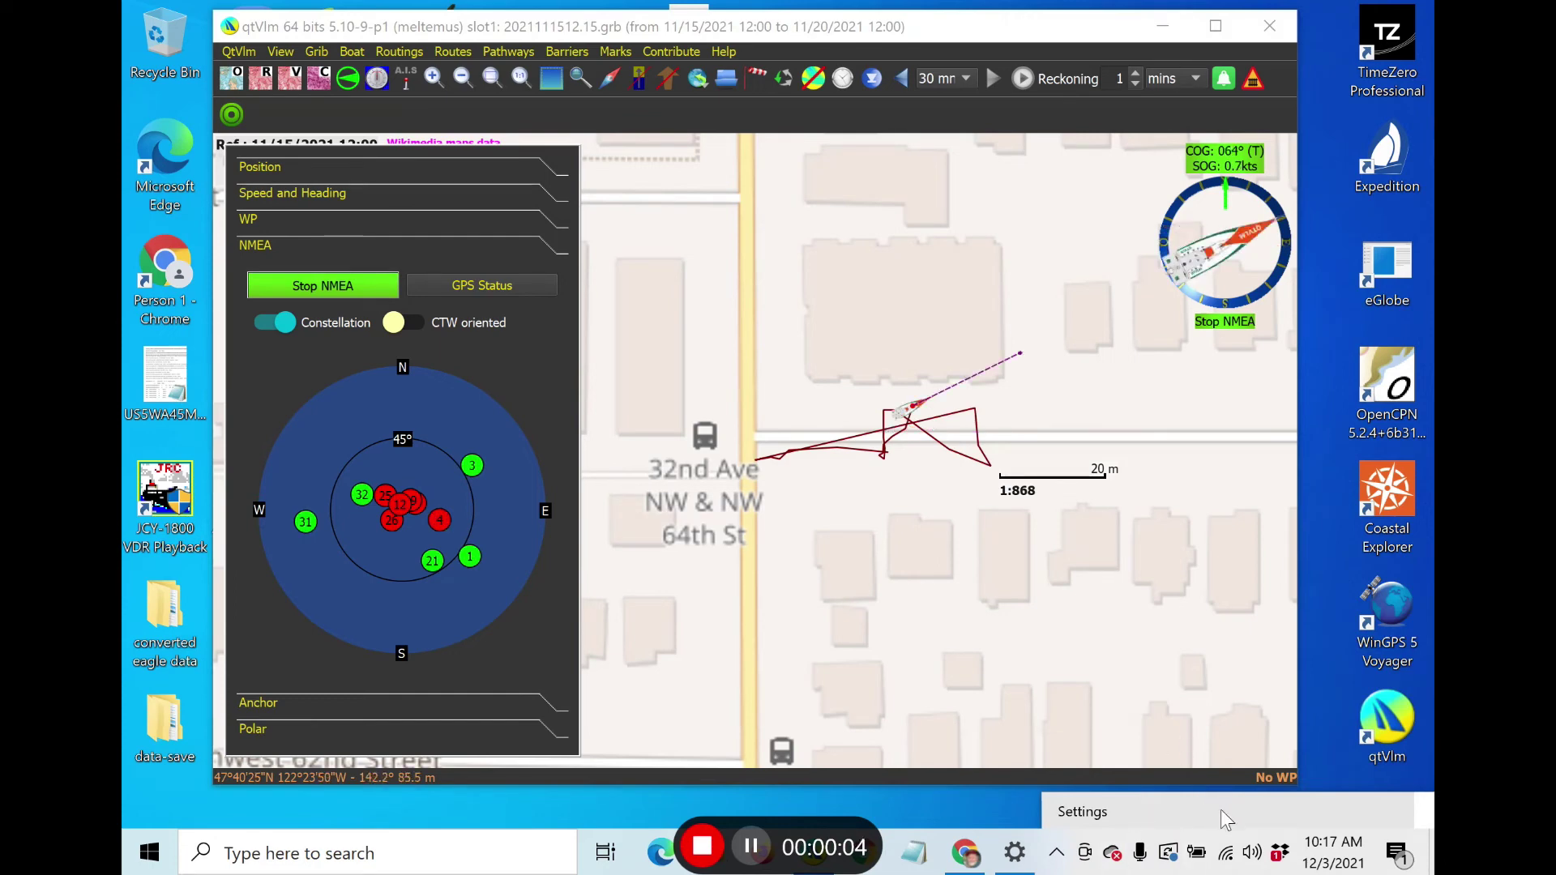
drag(1237, 814, 547, 75)
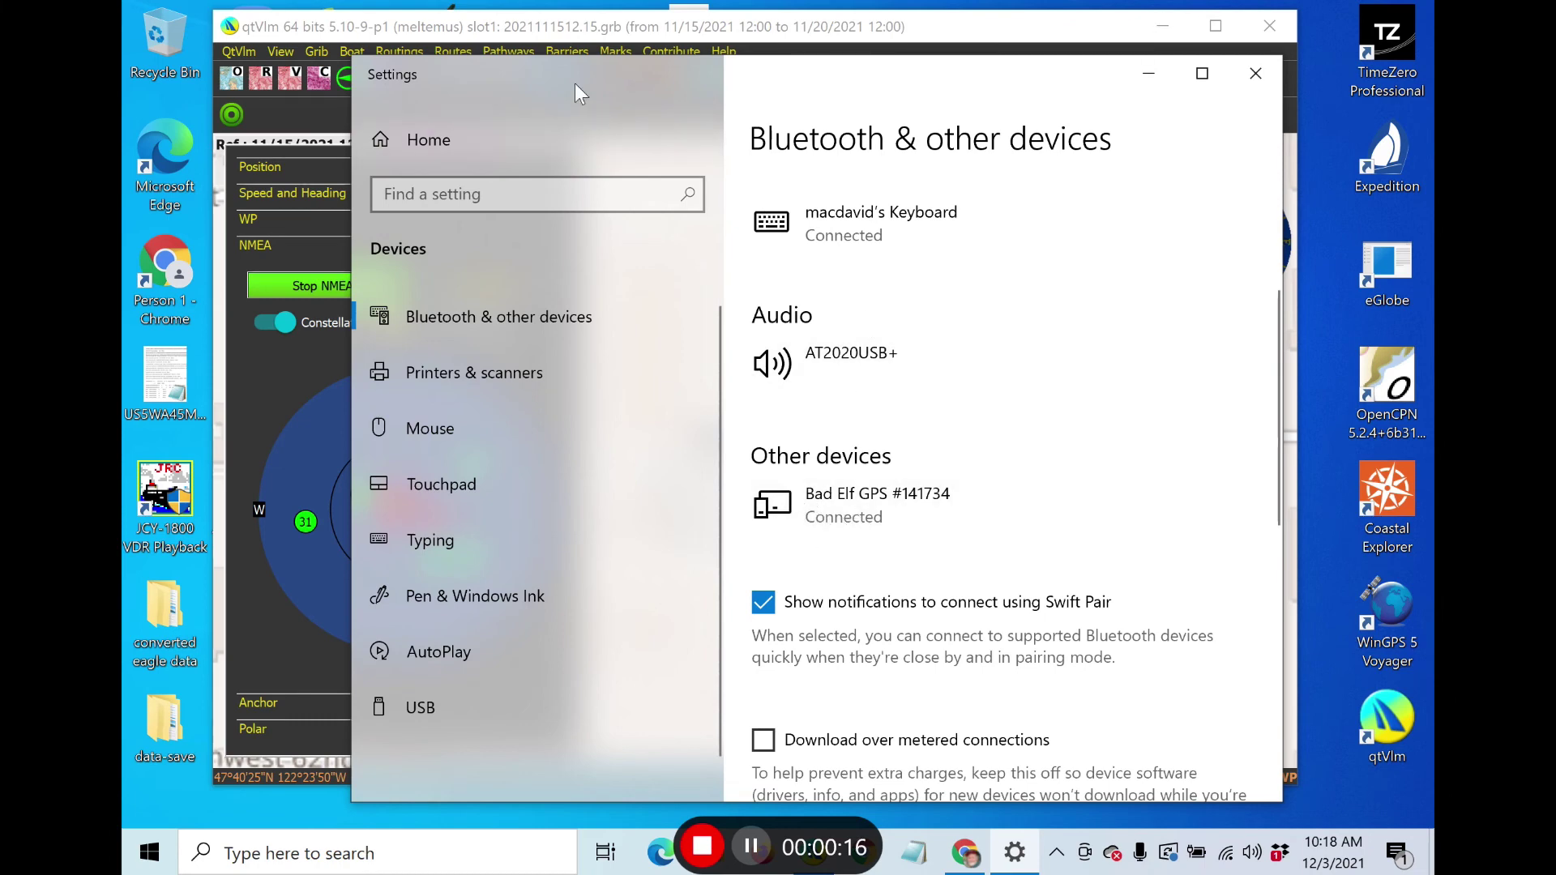
drag(575, 83, 764, 101)
click(305, 286)
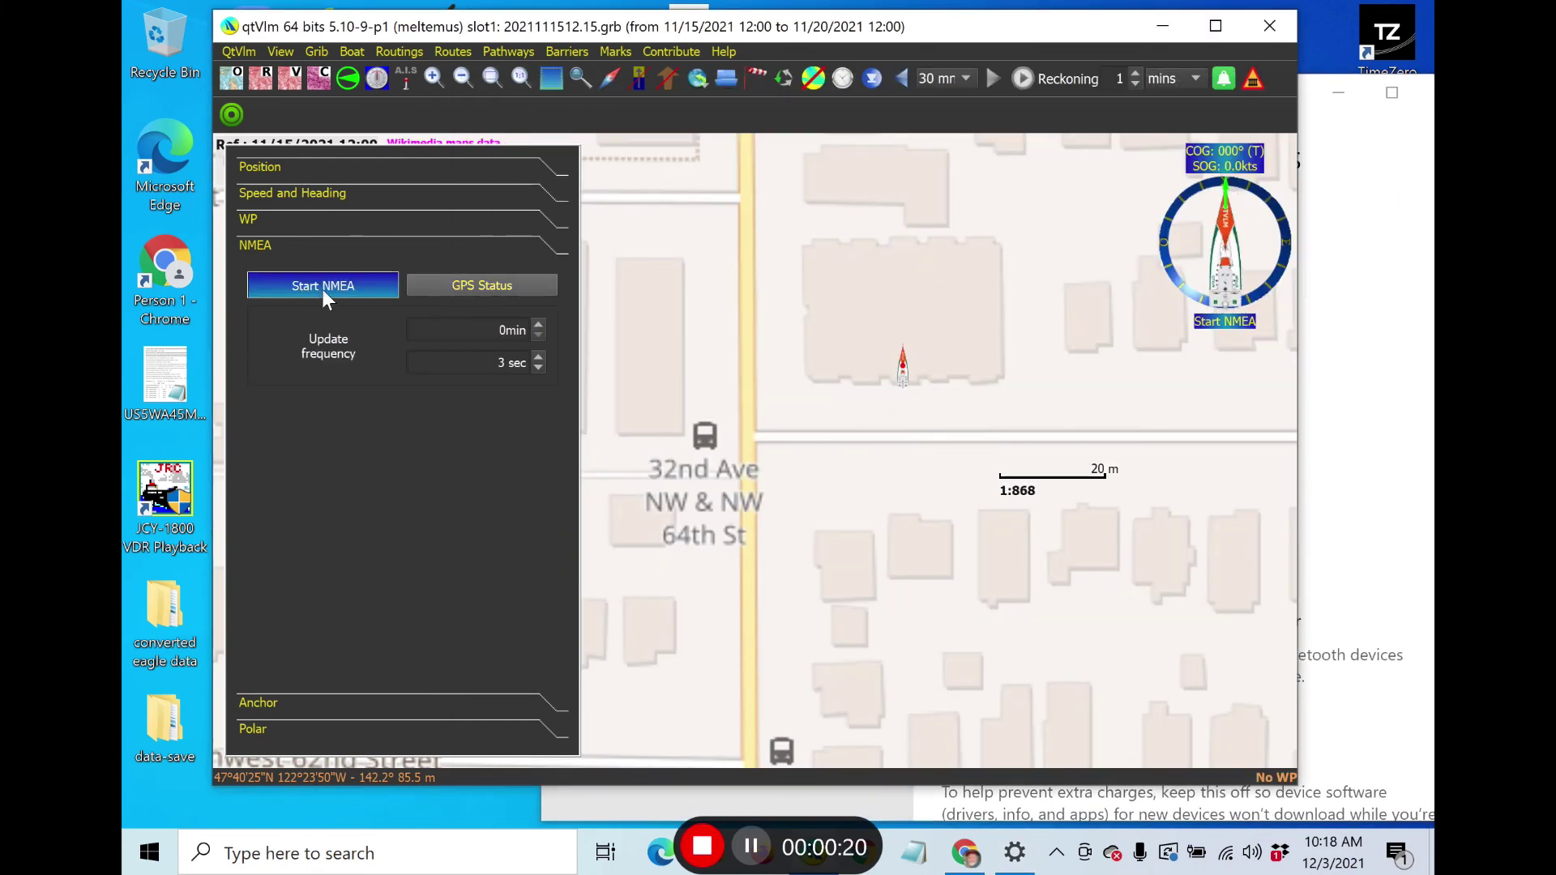
Rearrange the qtVlm window so the Bluetooth list shows the Bad Elf GPS as Paired
drag(1093, 32, 1131, 670)
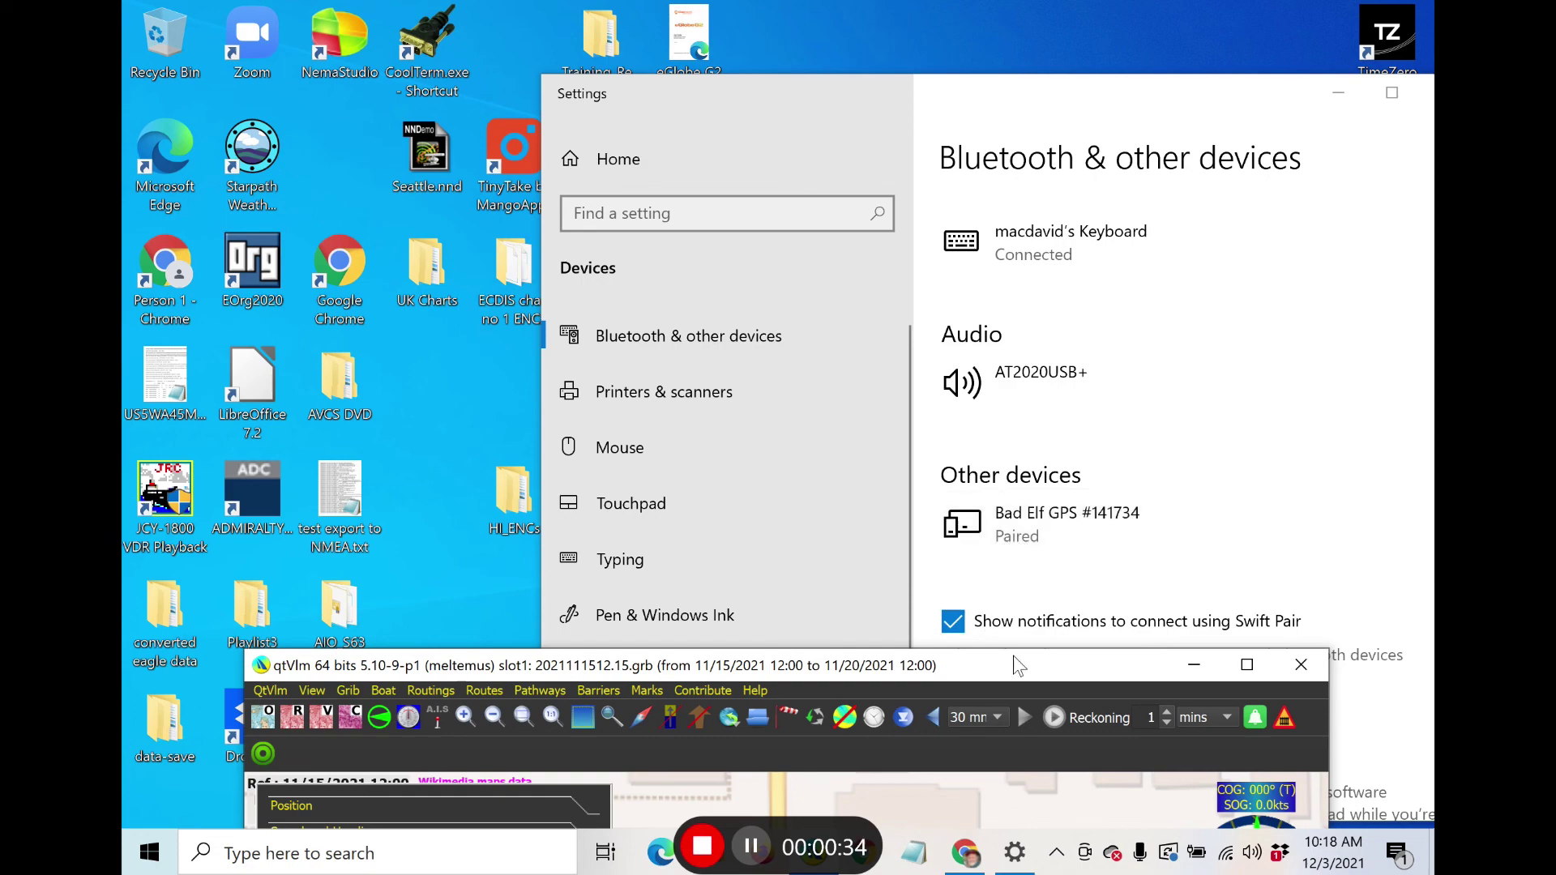
drag(1016, 666, 1015, 600)
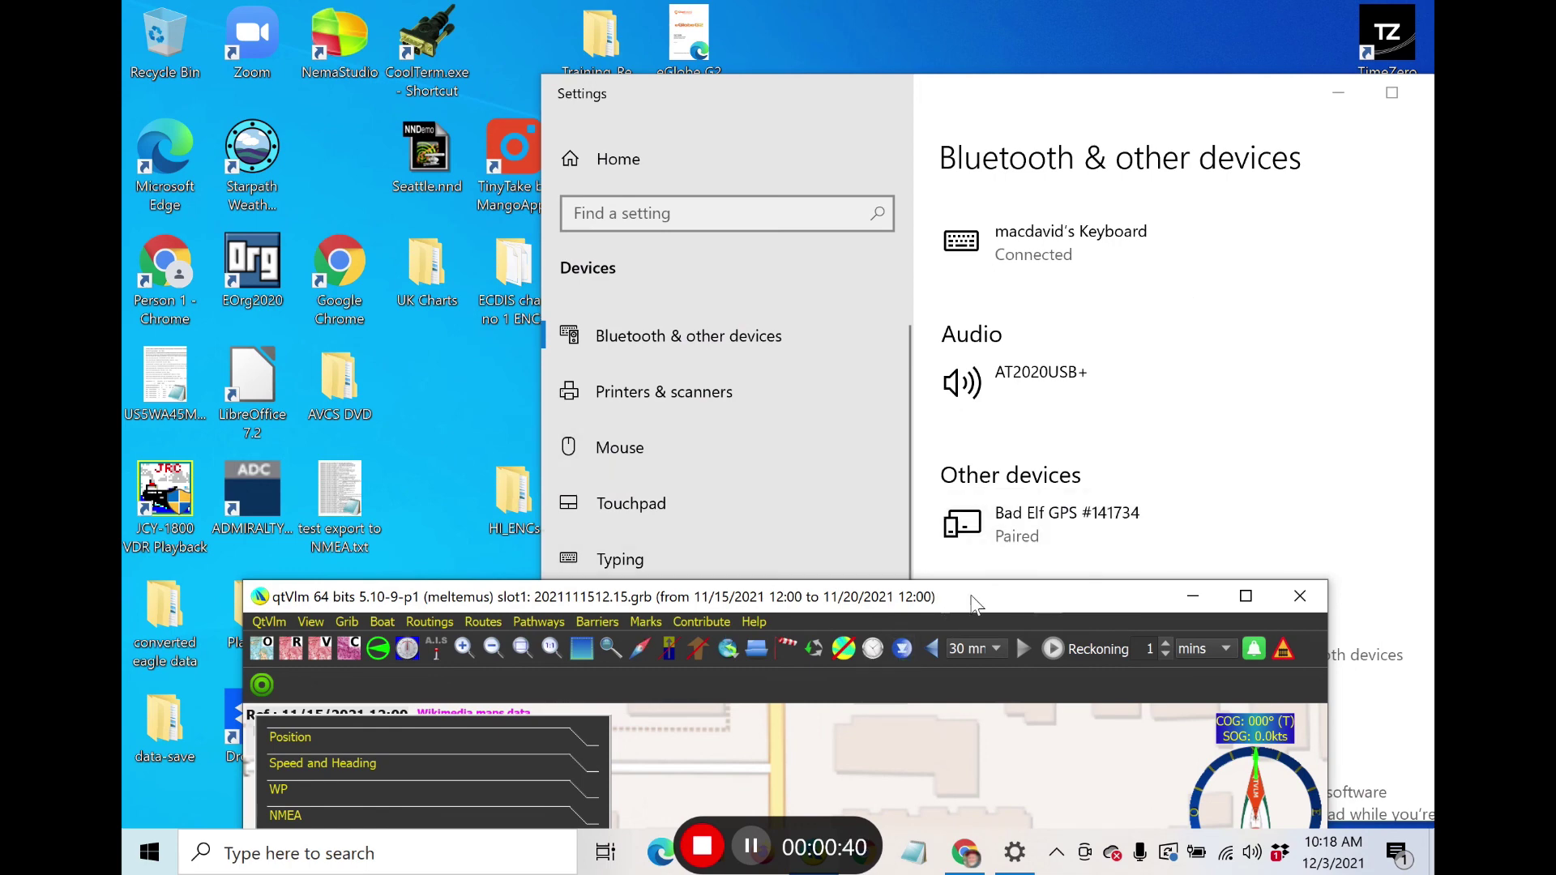
mouse_move(980, 596)
mouse_down()
mouse_move(984, 581)
mouse_move(977, 609)
mouse_up()
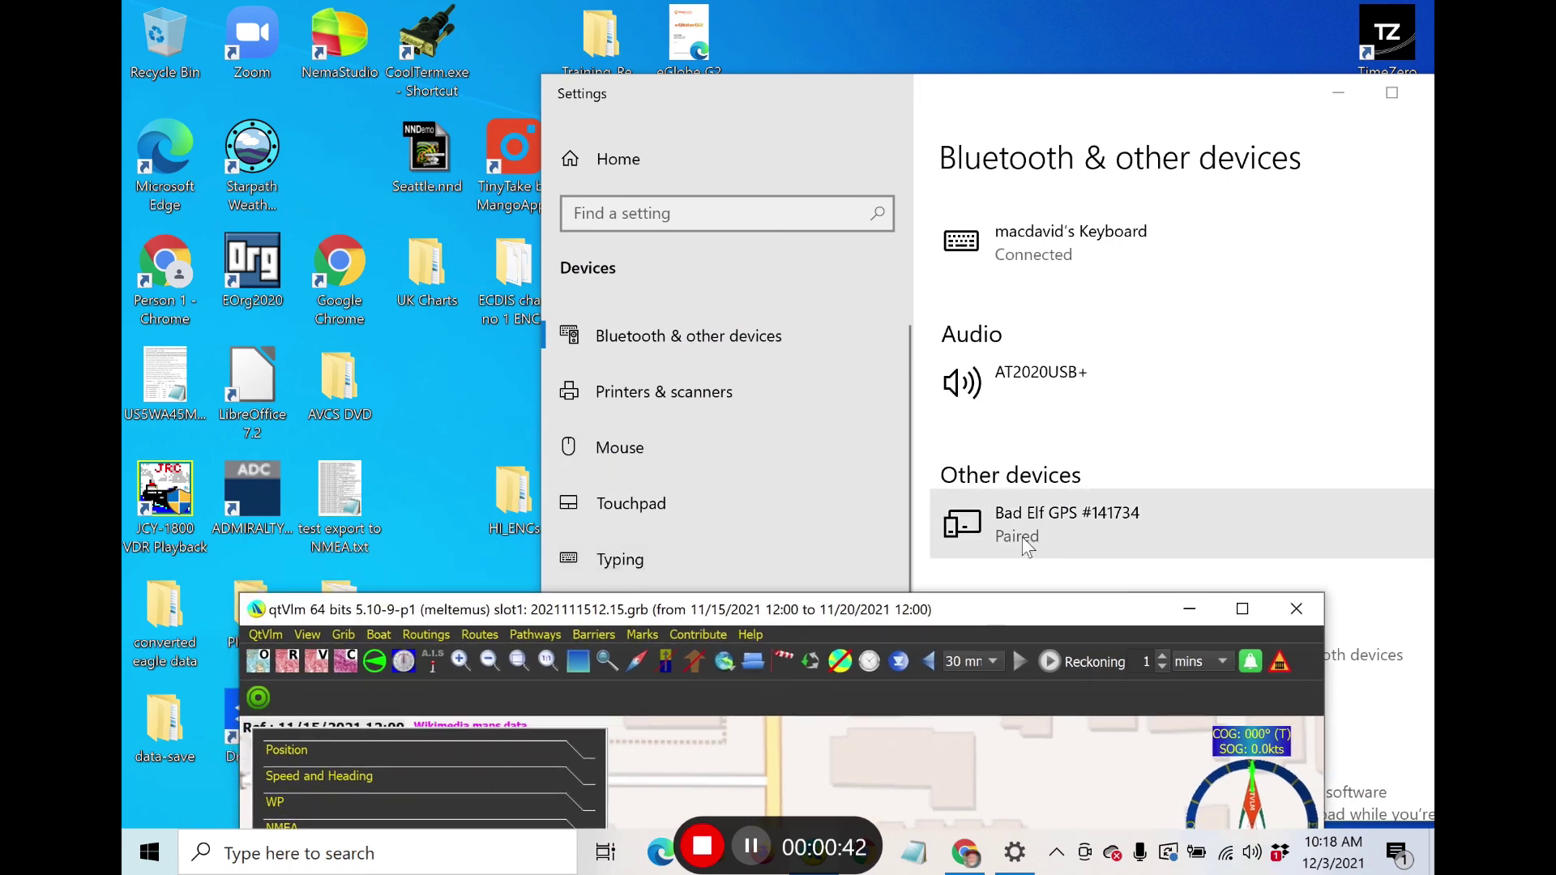